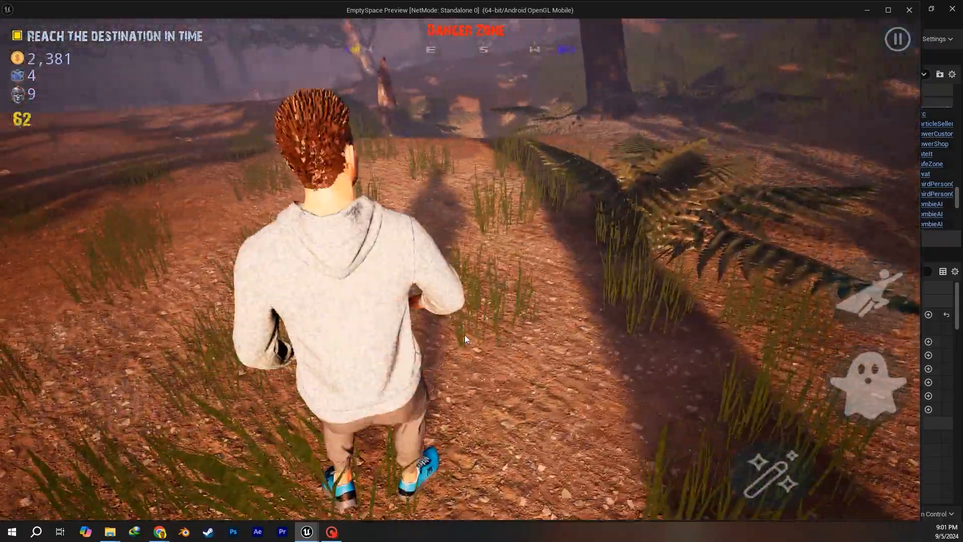
Run the character through the grass in the game preview, then end the preview.
key("w")
key("w")
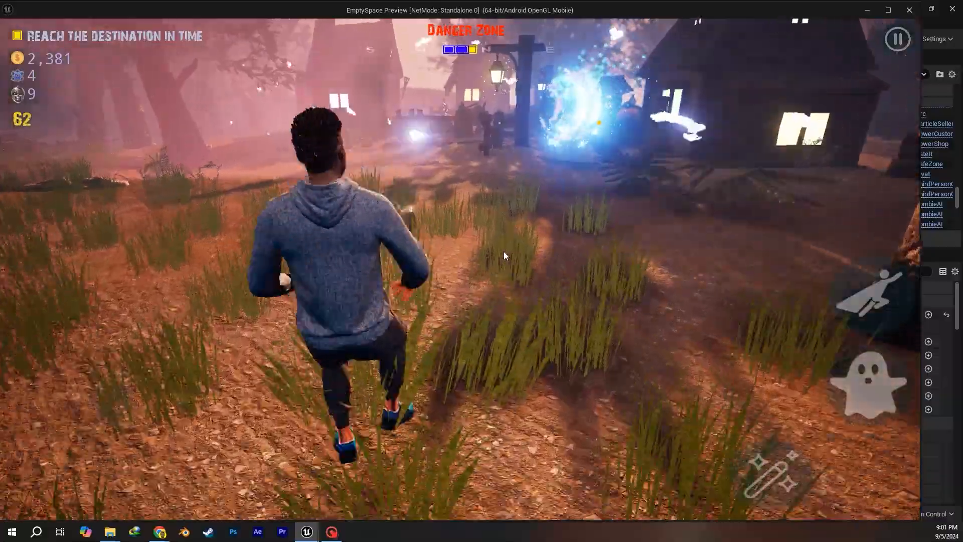
key("w")
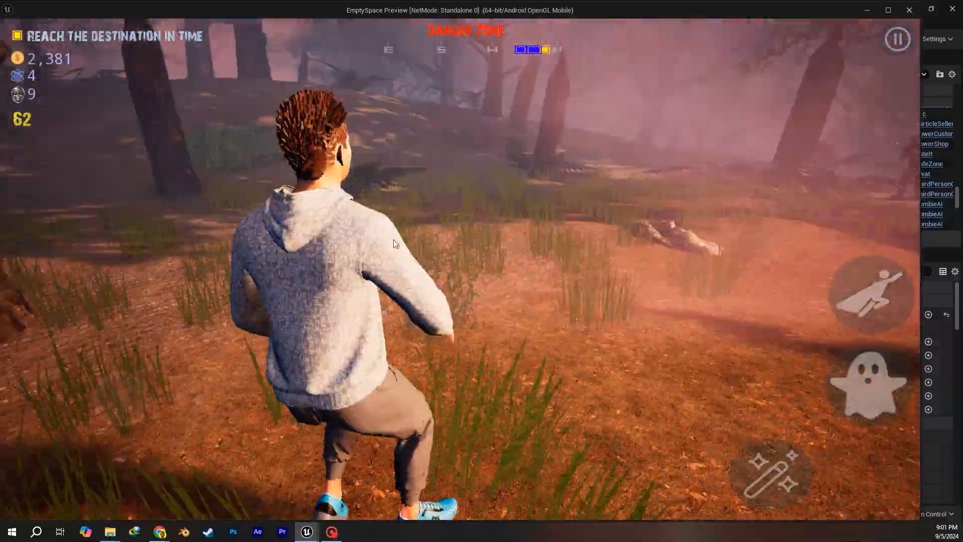
key("w")
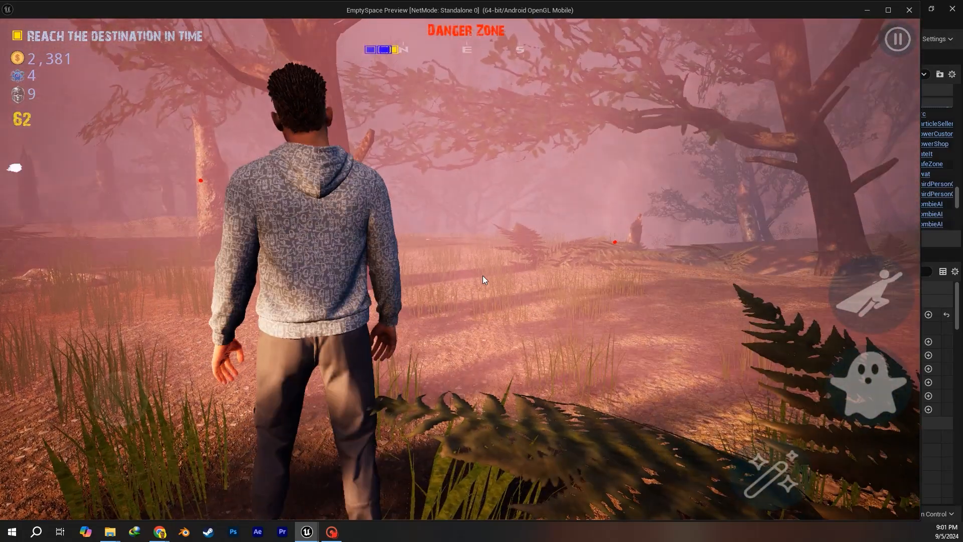
key("Escape")
Search the project settings for "distance mes" to check Generate Mesh Distance Fields, and clear the search.
left_click(176, 22)
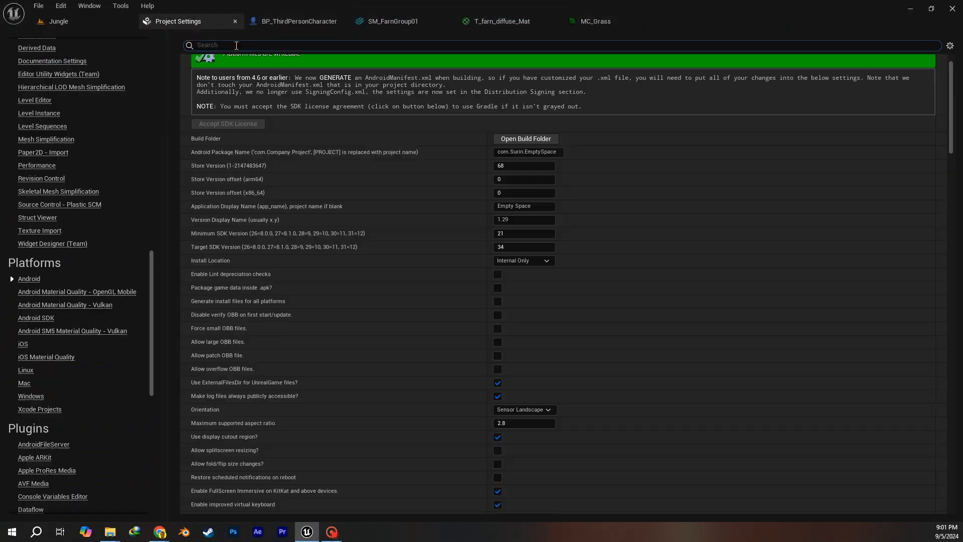
left_click(236, 45)
type("distance mes")
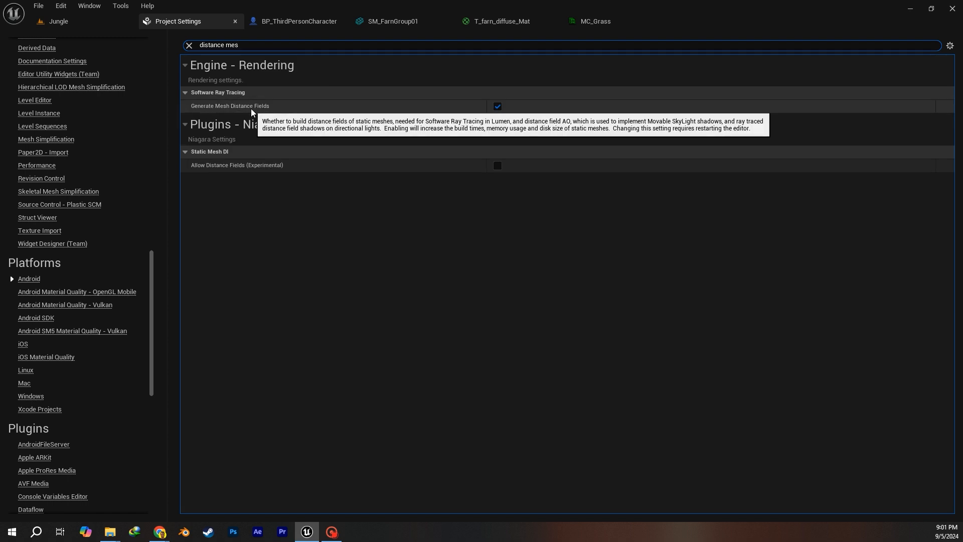
left_click(190, 46)
Check the preview platform options of the Jungle level and revisit the Android project settings.
left_click(83, 24)
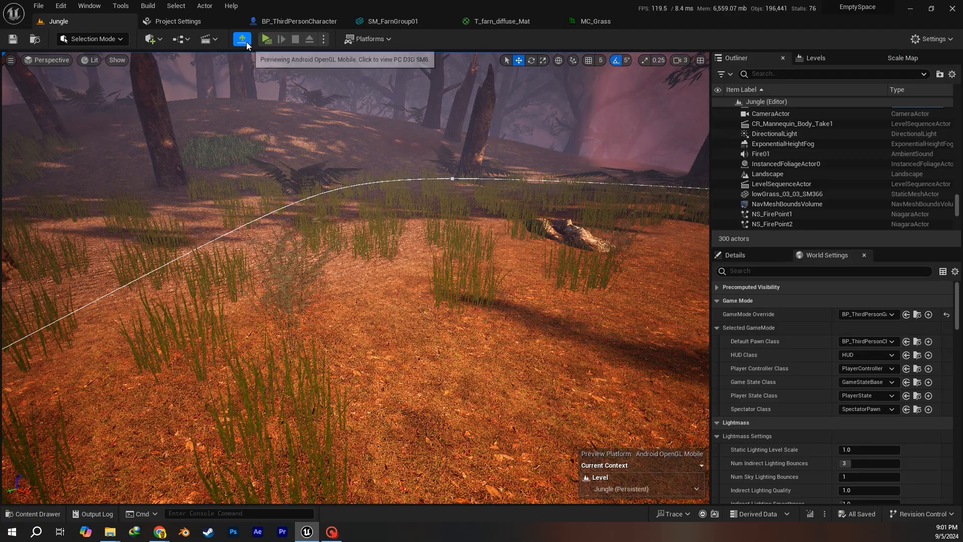
left_click(928, 40)
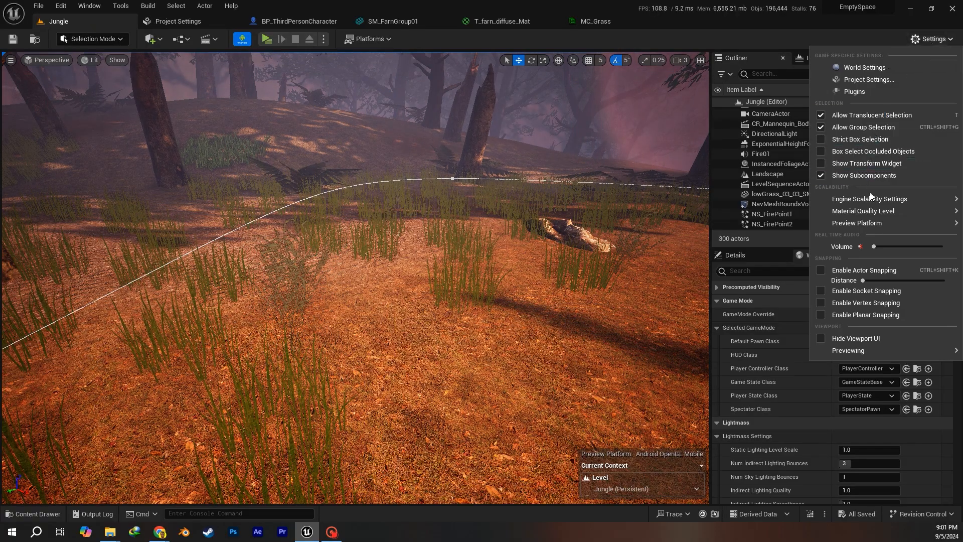
mouse_move(868, 222)
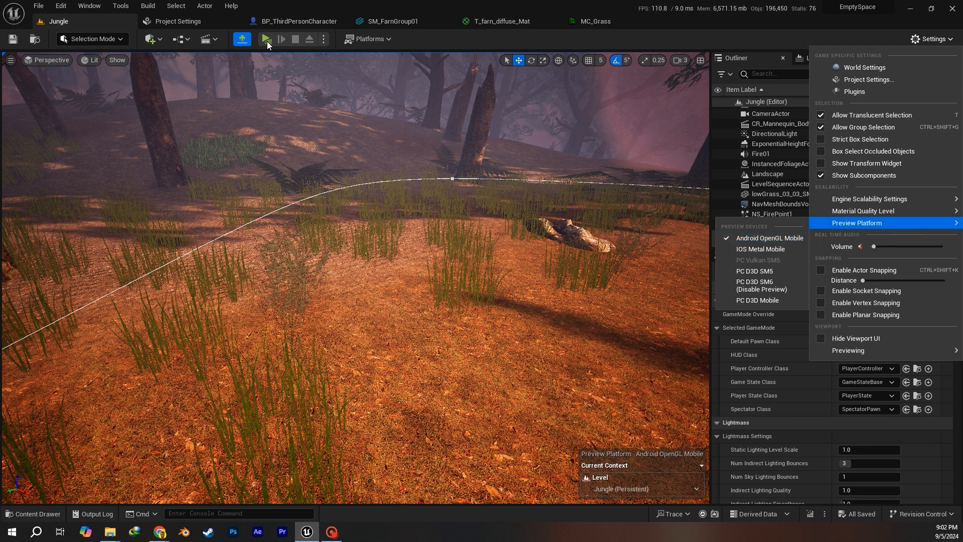
left_click(170, 25)
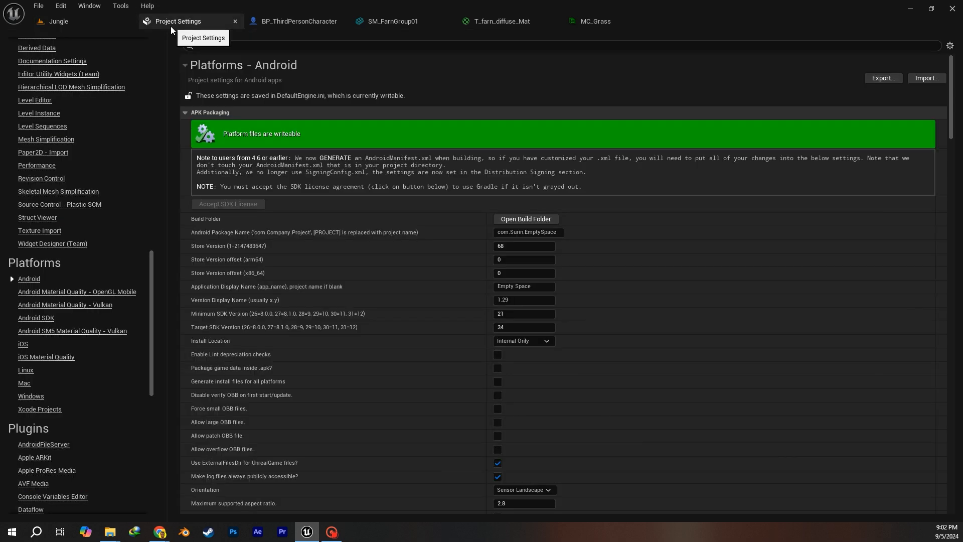
left_click(95, 21)
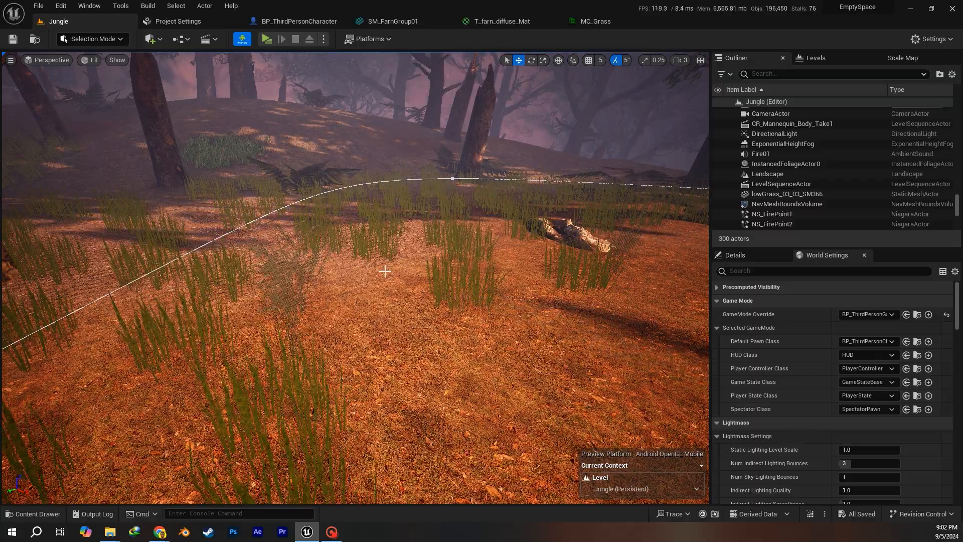
Examine the grass in the Jungle level, the BP_ThirdPersonCharacter blueprint and the level's World Settings.
key("s")
mouse_move(384, 251)
right_mouse_down()
mouse_move(351, 251)
mouse_move(380, 255)
right_mouse_up()
key("w")
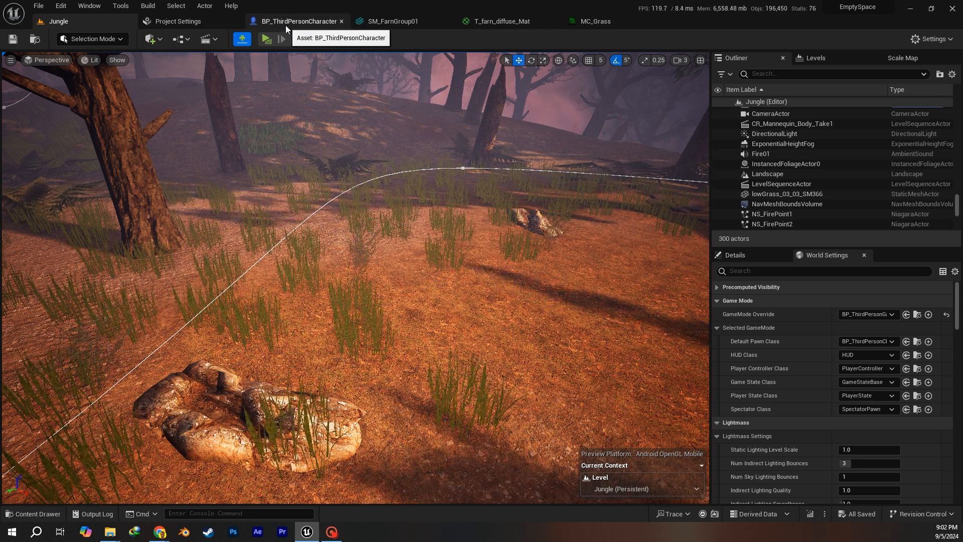
left_click(291, 23)
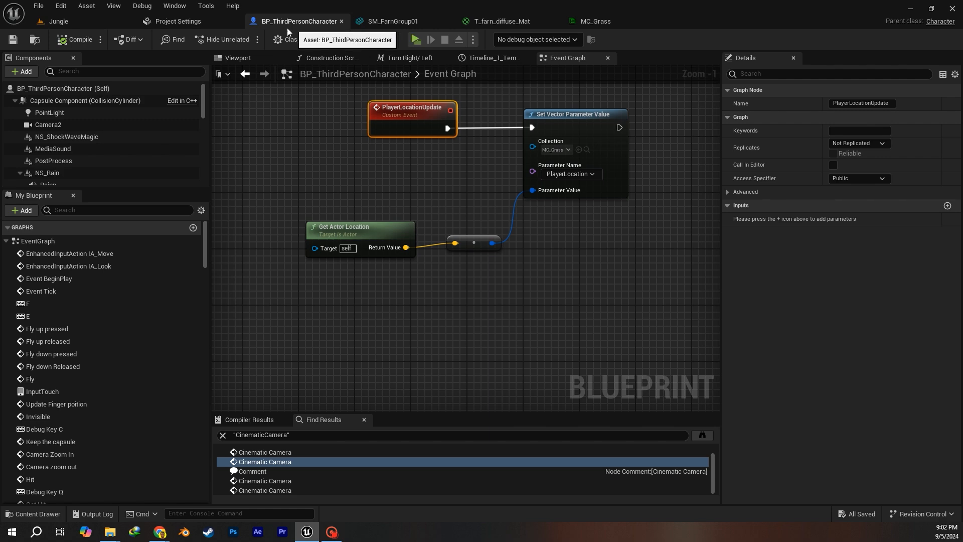
left_click(59, 21)
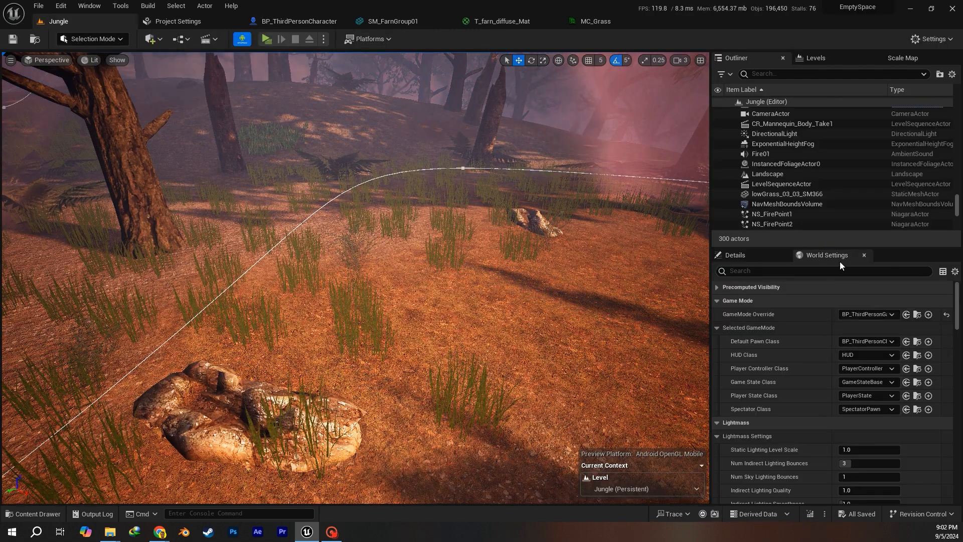
left_click(88, 6)
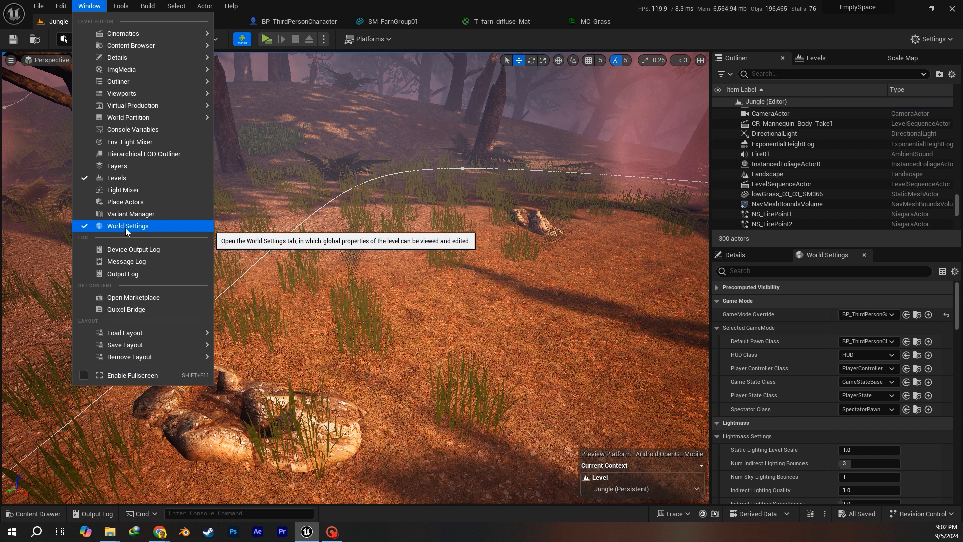
left_click(825, 257)
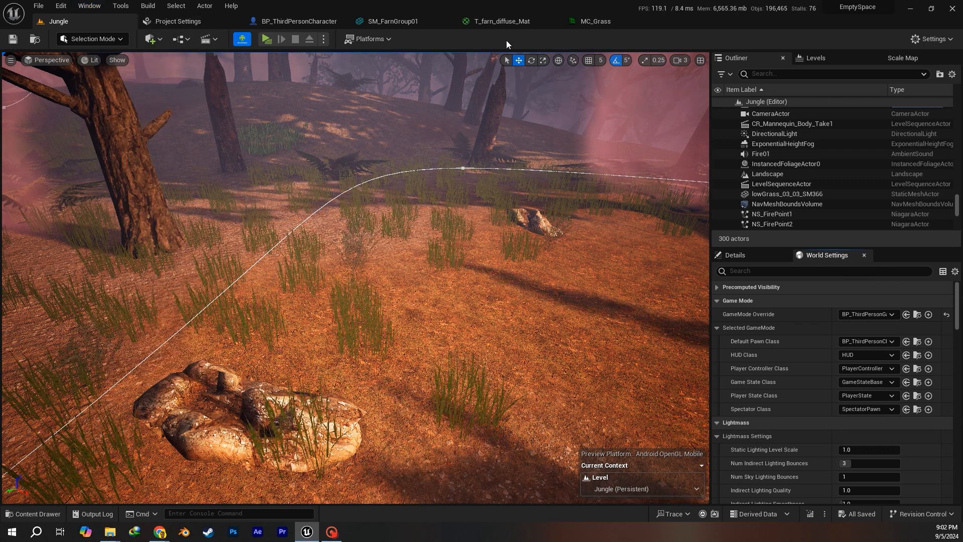
mouse_move(829, 257)
left_mouse_down()
mouse_move(811, 132)
mouse_move(824, 274)
mouse_move(820, 257)
left_mouse_up()
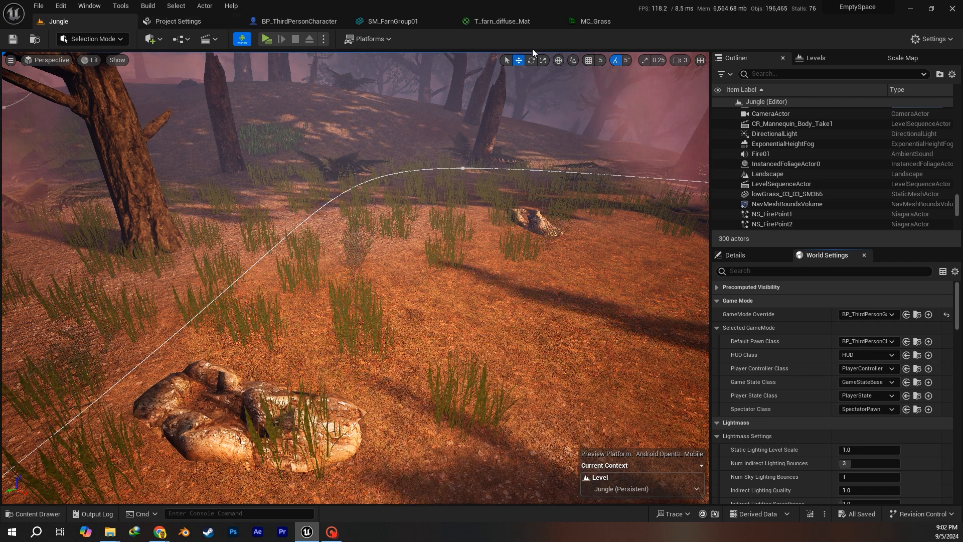
Look up the custom event action with "cust" in the BP_ThirdPersonCharacter Event Graph and confirm the event name PlayerLocationUpdate.
left_click(296, 21)
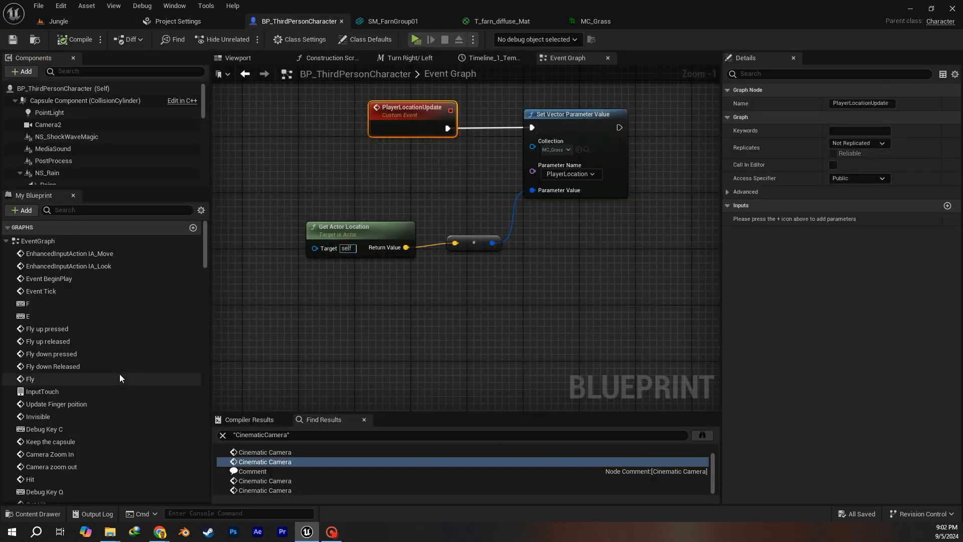
scroll(419, 173, "down", 2)
scroll(406, 128, "up", 2)
right_click_drag(424, 237, 426, 153)
right_click(379, 266)
type("cust")
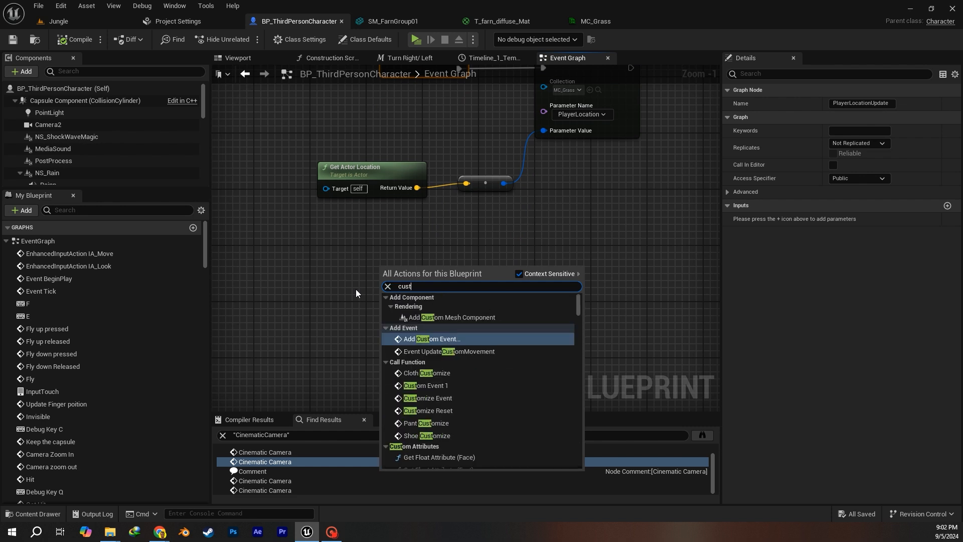
left_click(431, 339)
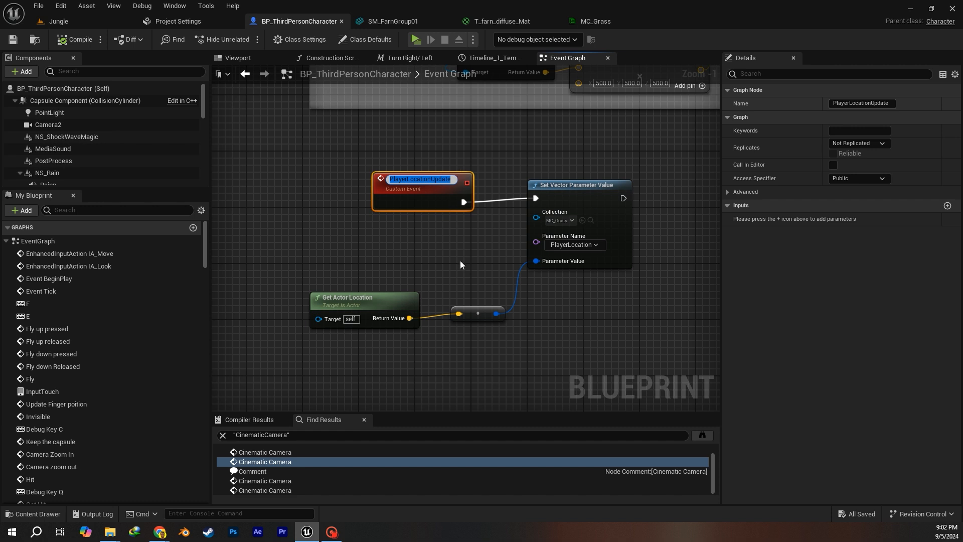
key("Return")
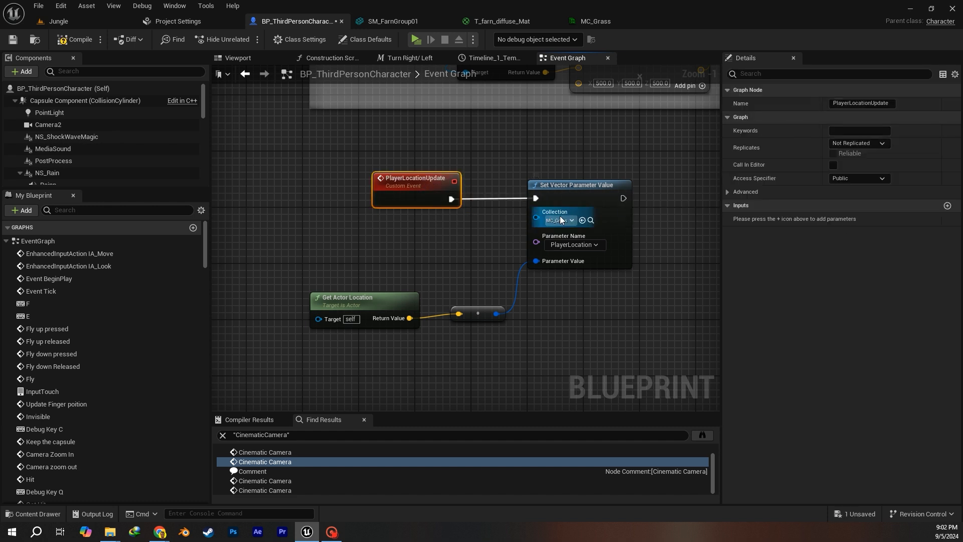
Find the creation option for a Material Parameter Collection in the Grass folder without creating one.
left_click(30, 515)
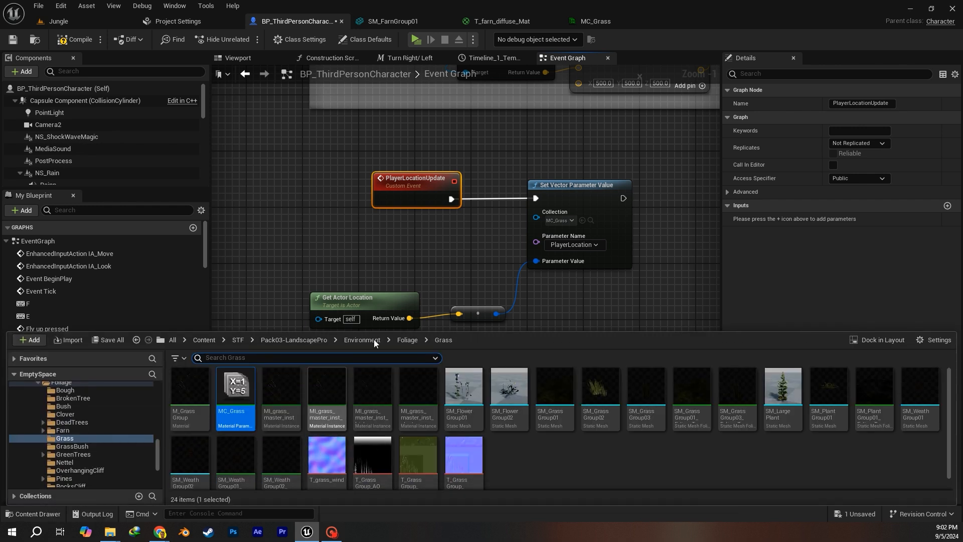
left_click(591, 221)
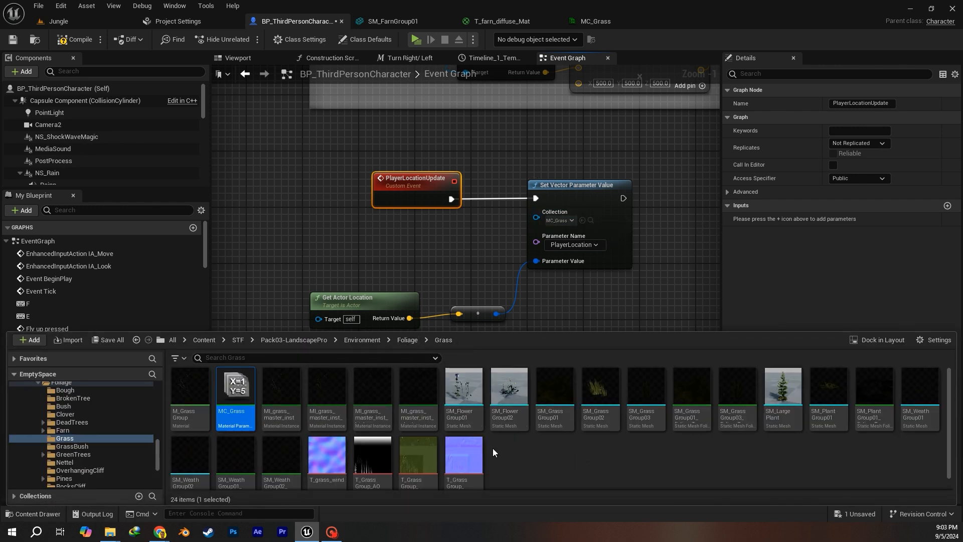
right_click(509, 455)
mouse_move(548, 383)
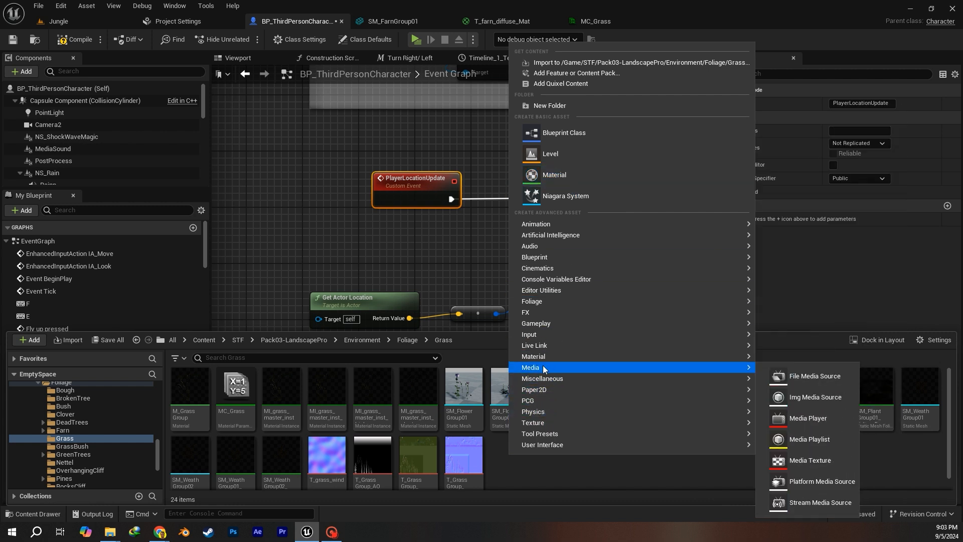
mouse_move(546, 357)
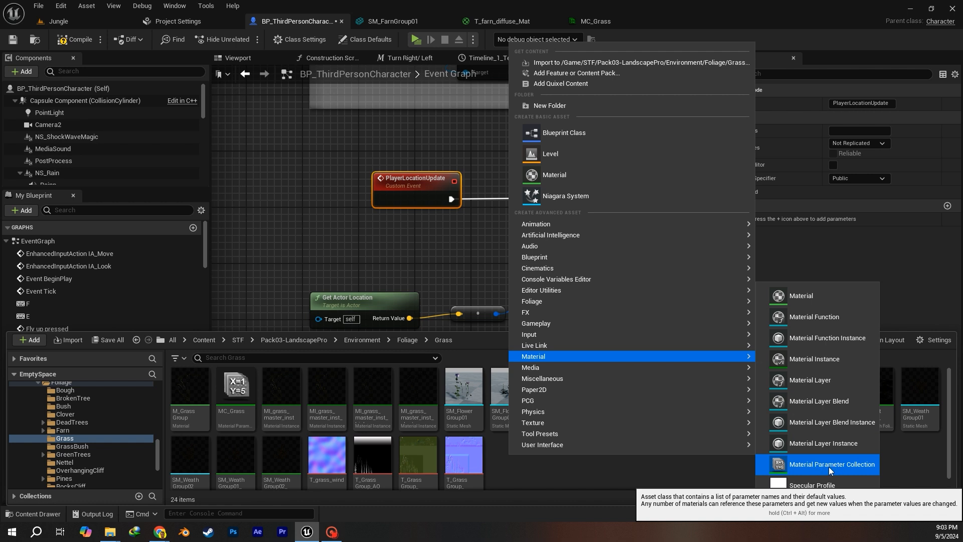
left_click(595, 463)
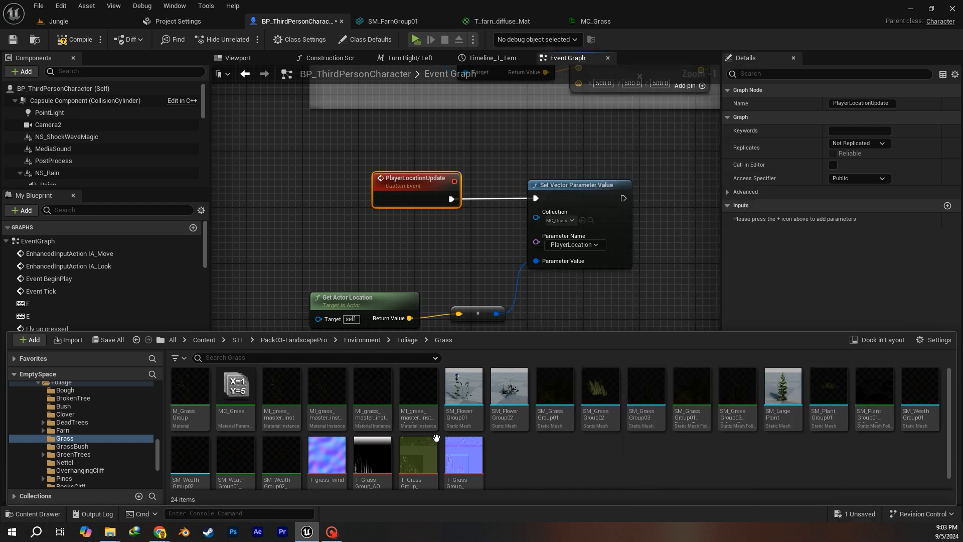
Open the MC_Grass parameter collection and expand the default value of the PlayerLocation vector parameter.
double_click(246, 389)
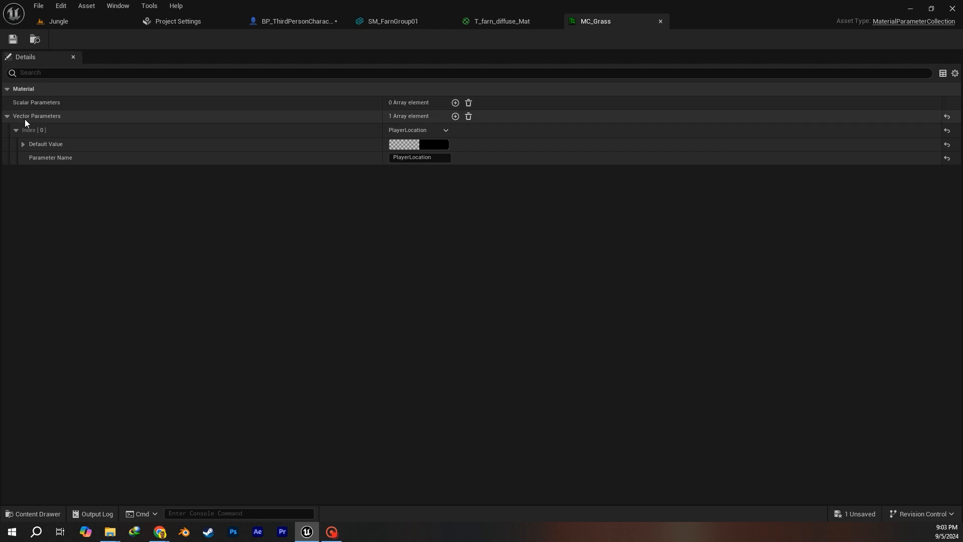
left_click(24, 144)
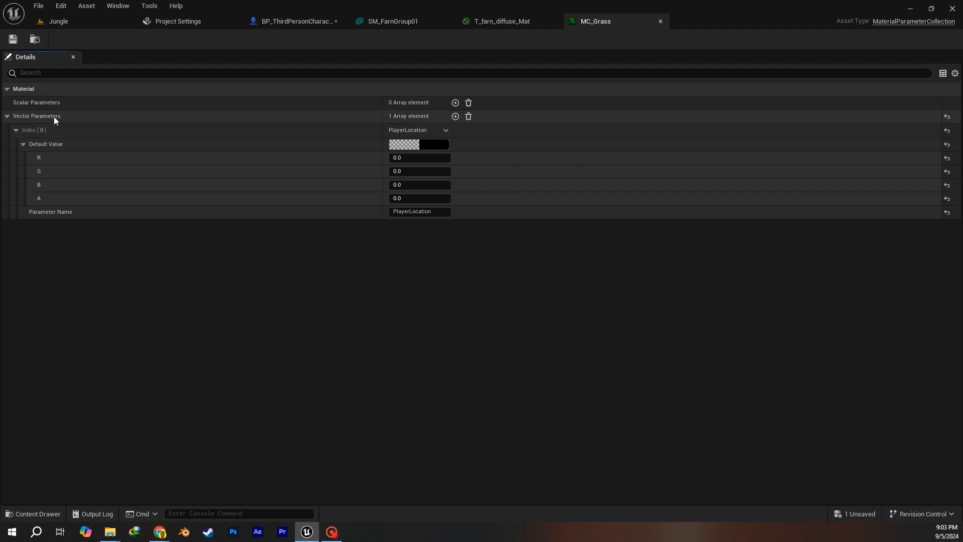
Add a second vector parameter to MC_Grass, delete it again and save the collection.
left_click(456, 116)
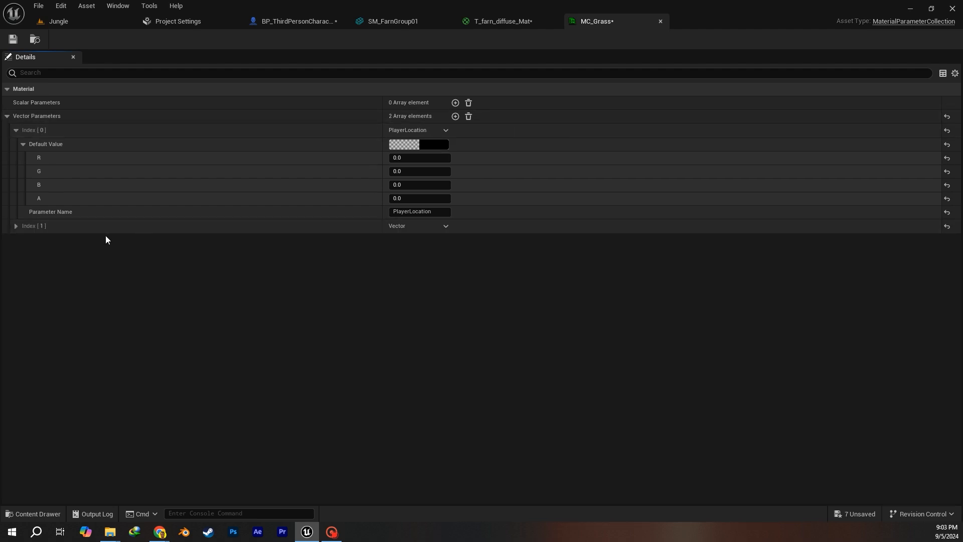
left_click(446, 227)
left_click(465, 252)
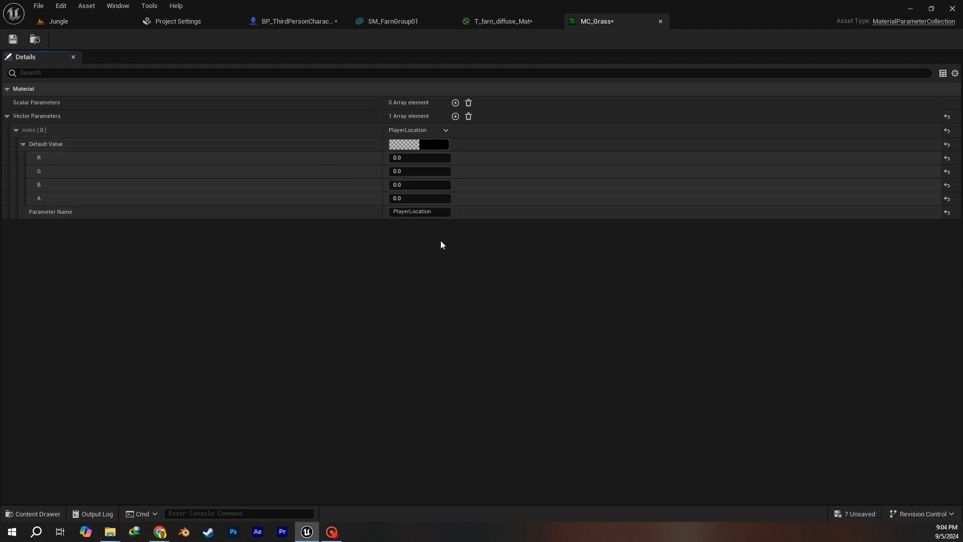
left_click(419, 221)
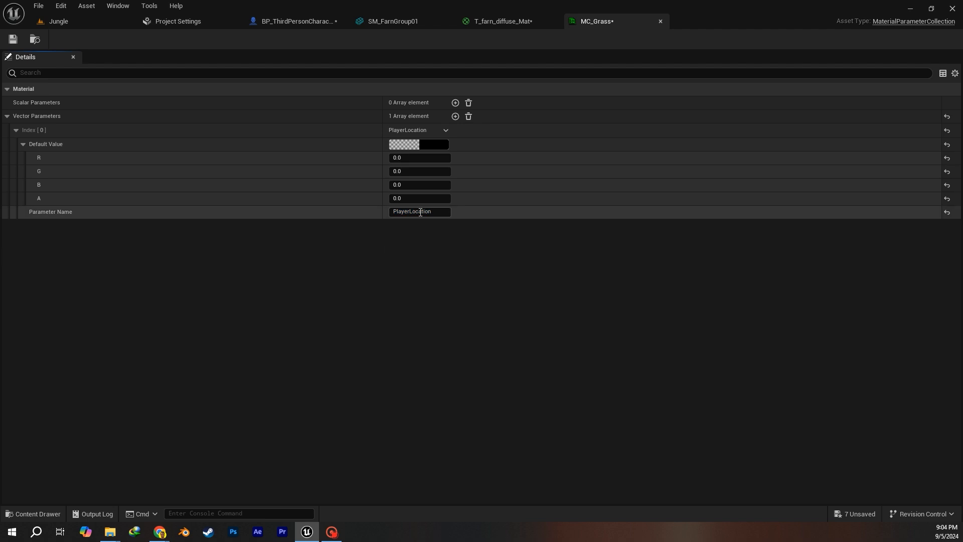
left_click(13, 40)
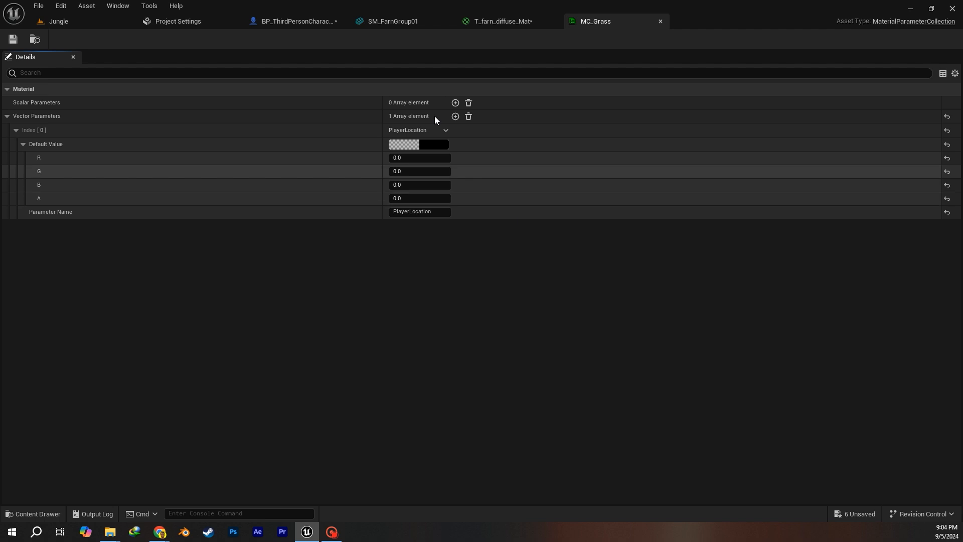
Return to the BP_ThirdPersonCharacter Event Graph and examine the nodes connected to the PlayerLocationUpdate event.
left_click(294, 22)
right_click_drag(496, 285, 434, 268)
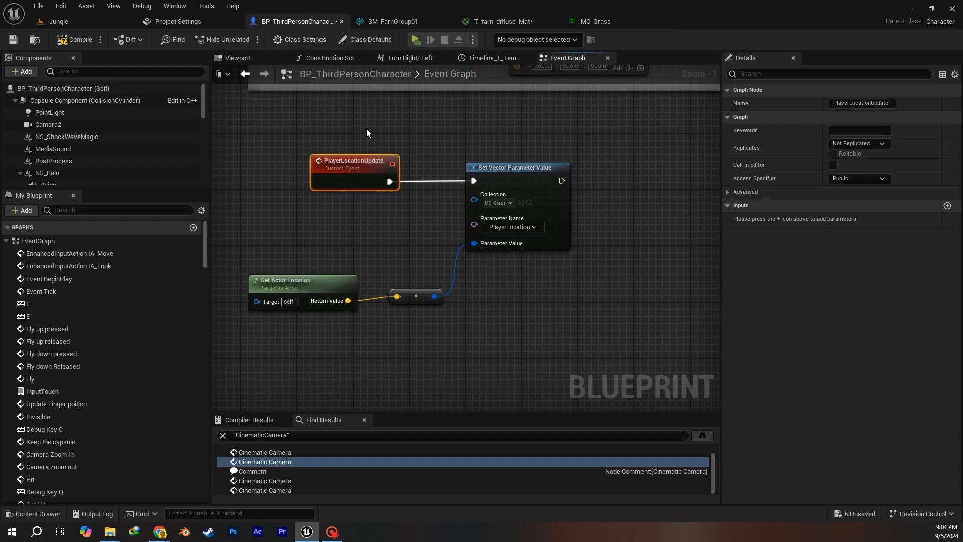
right_click_drag(384, 140, 368, 170)
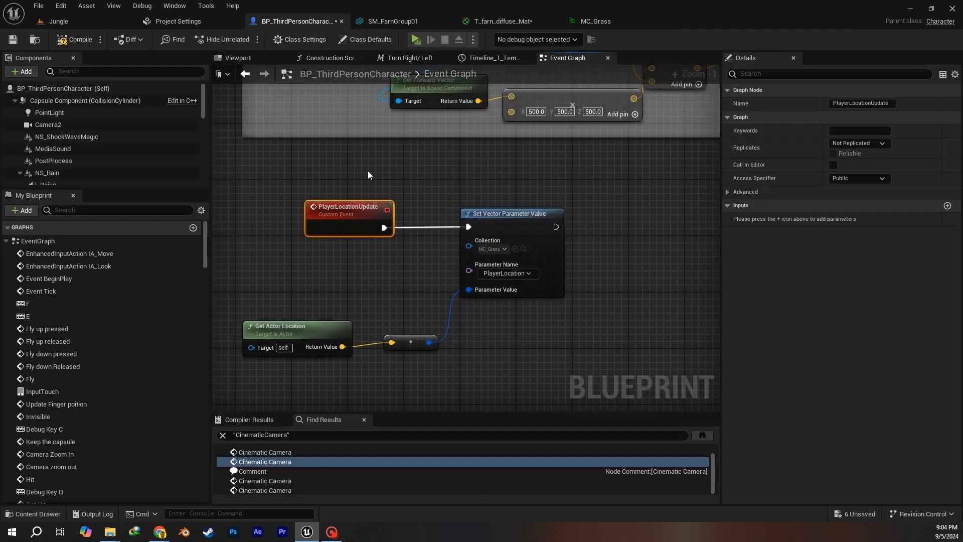
right_click(369, 170)
left_click(331, 171)
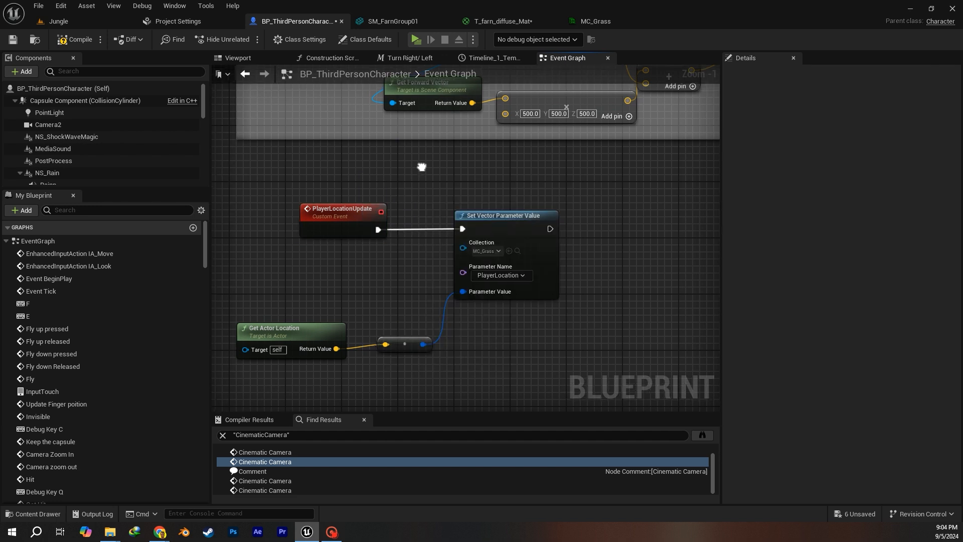
right_click_drag(422, 166, 393, 182)
Add another Set Vector Parameter Value node and place it beside the existing one.
right_click(393, 182)
type("set v")
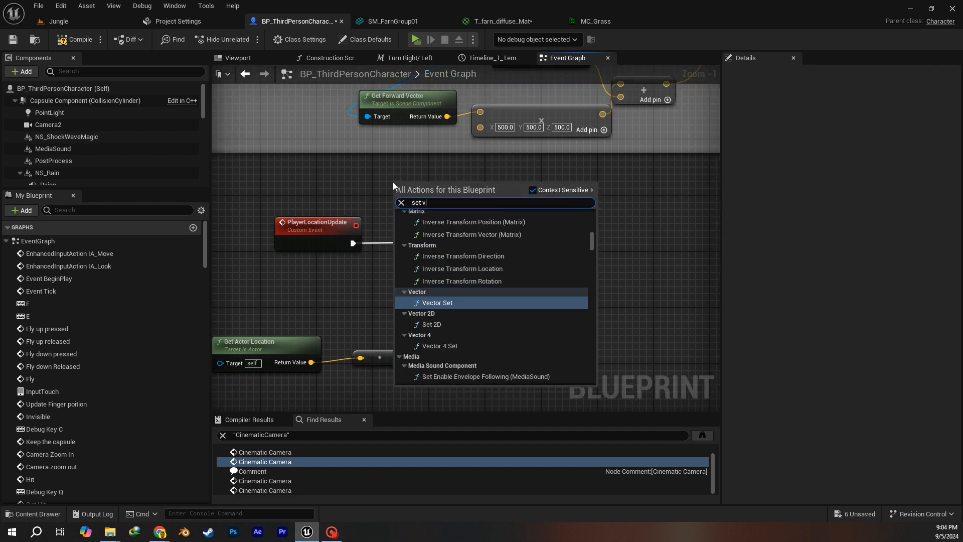
type("ector para")
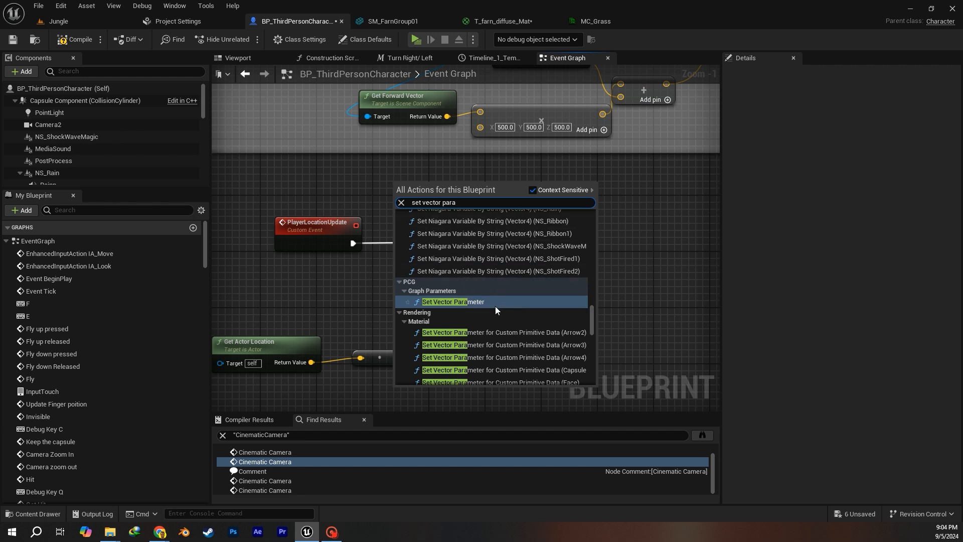
type("meter")
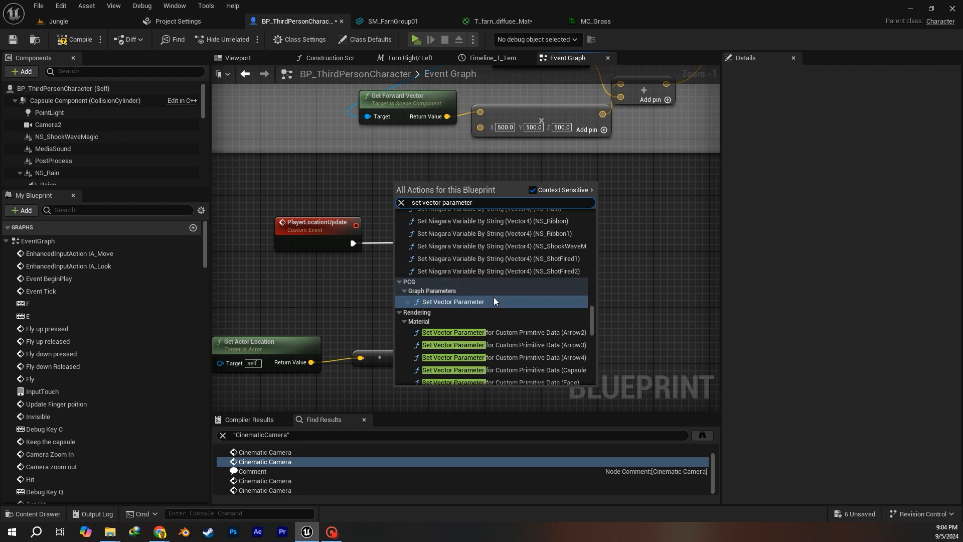
type(" coll")
key("BackSpace")
key("BackSpace")
key("BackSpace")
key("BackSpace")
left_click_drag(594, 324, 588, 226)
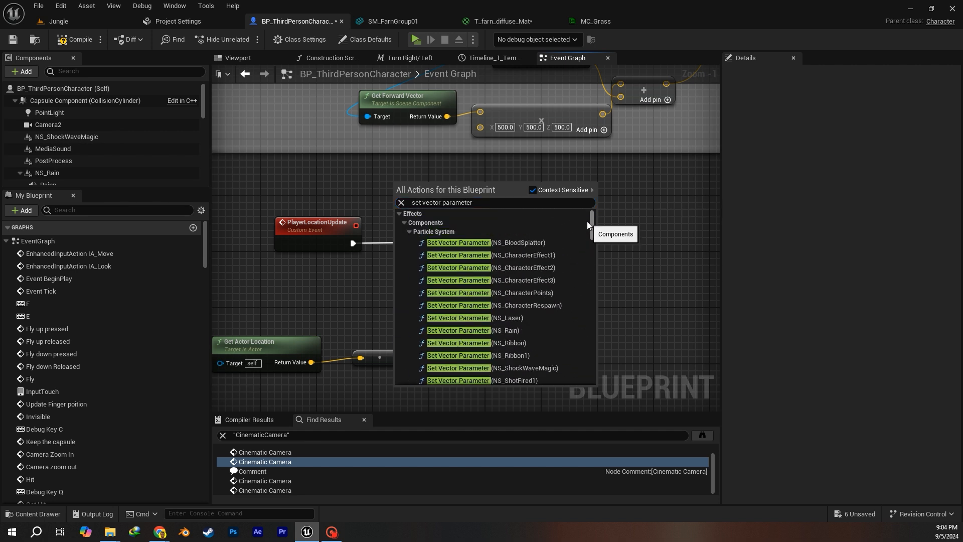
left_click_drag(594, 220, 578, 320)
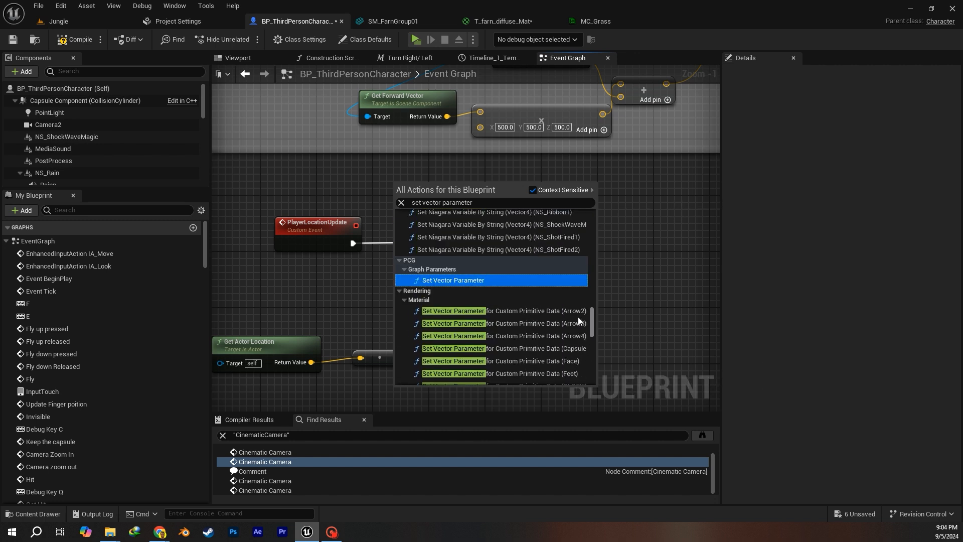
left_click_drag(578, 317, 591, 358)
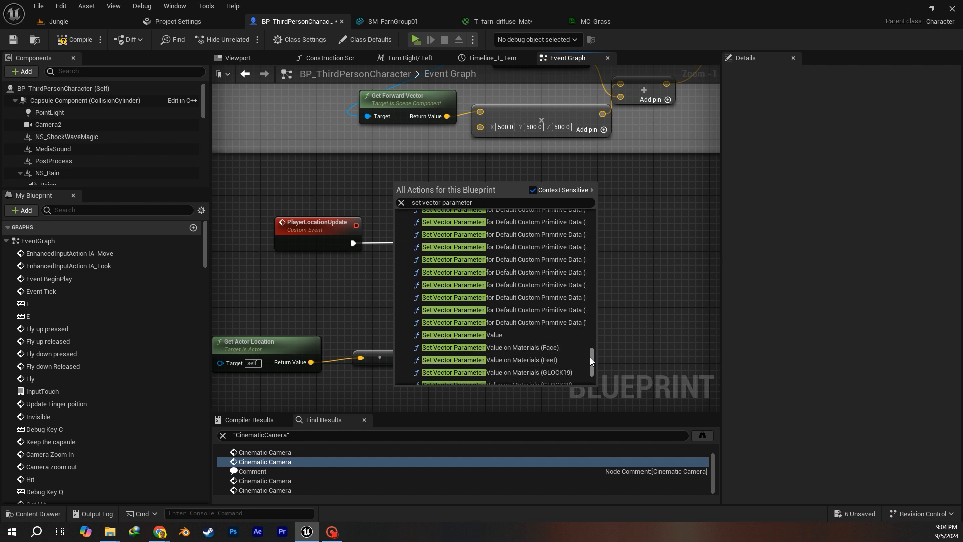
left_click(486, 339)
right_click_drag(383, 251, 340, 237)
left_click_drag(389, 183, 574, 194)
right_click_drag(574, 193, 476, 196)
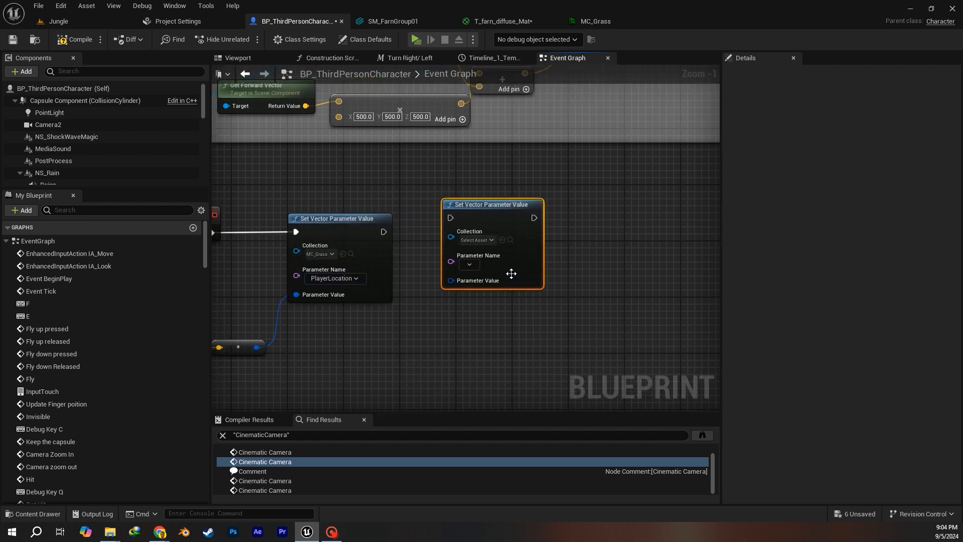
Set the new Set Vector Parameter Value node's collection to MC_Grass and its parameter name to PlayerLocation.
left_click(482, 241)
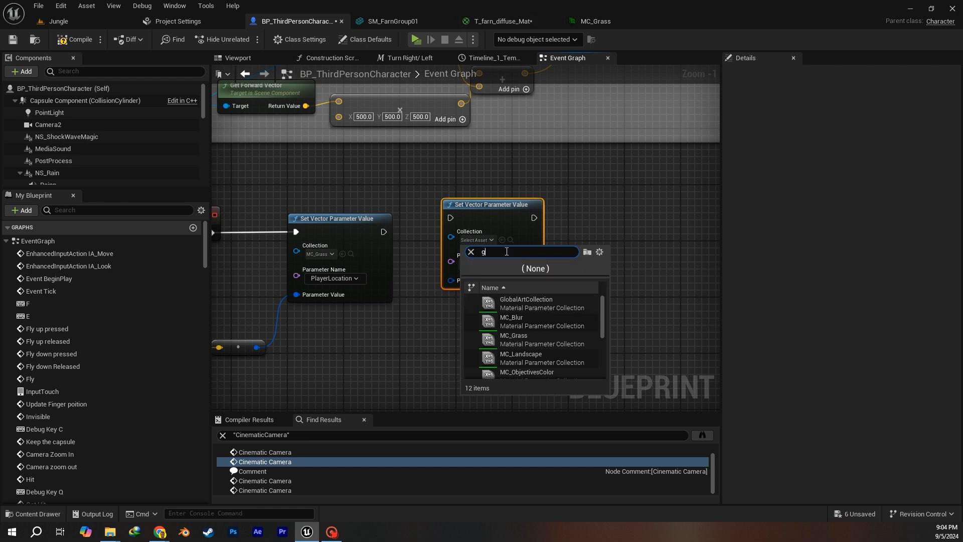
type("ss")
left_click(529, 306)
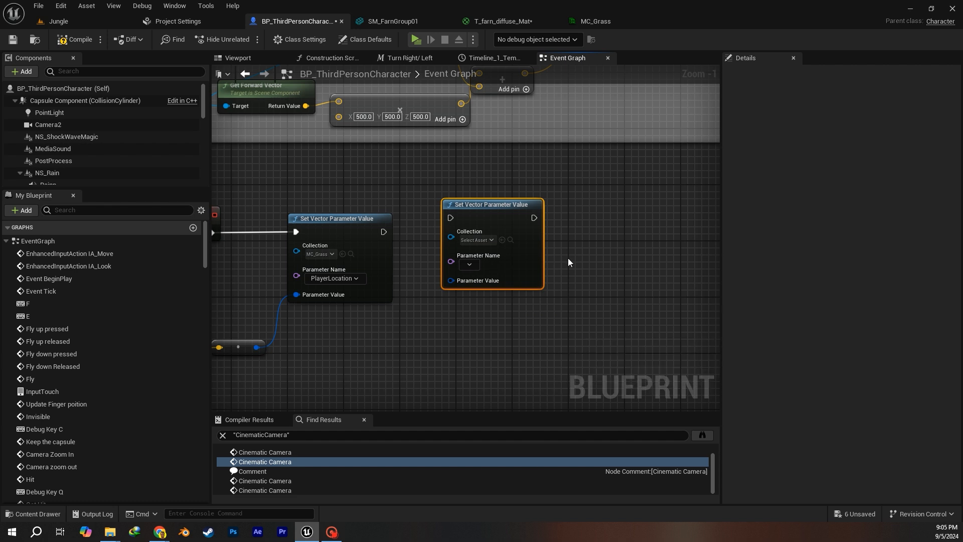
left_click(469, 265)
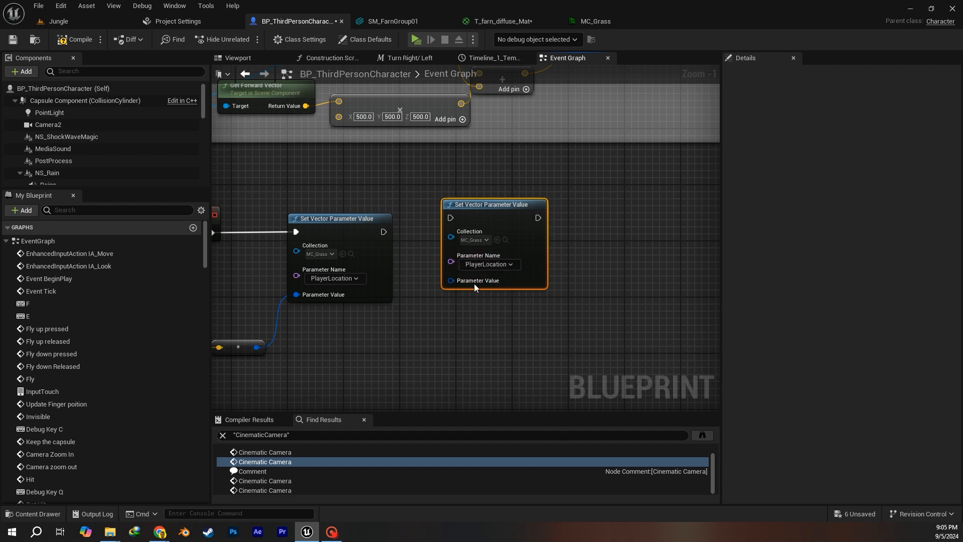
Add a second Get Actor Location node below the new Set Vector Parameter Value node.
right_click_drag(432, 328, 497, 316)
right_click(438, 332)
type("get actor loca")
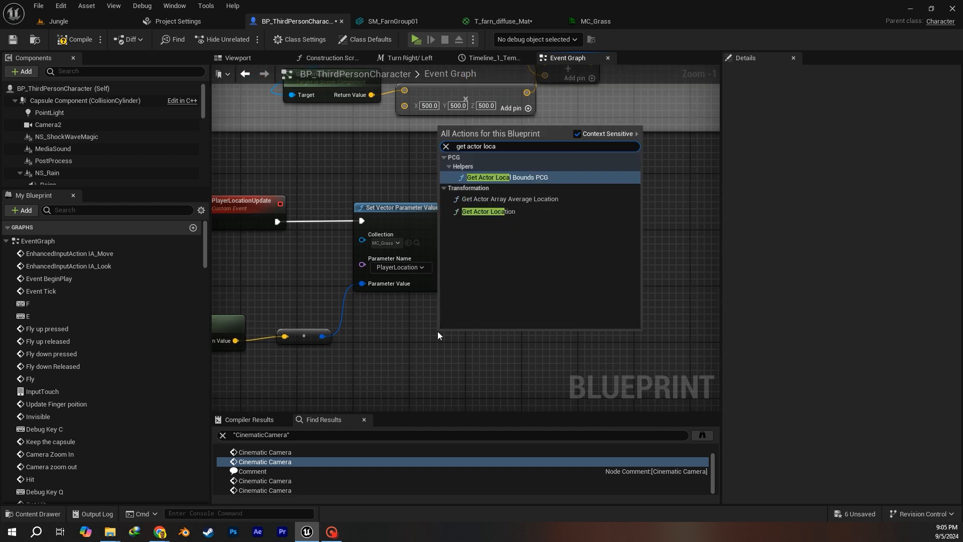
left_click(496, 212)
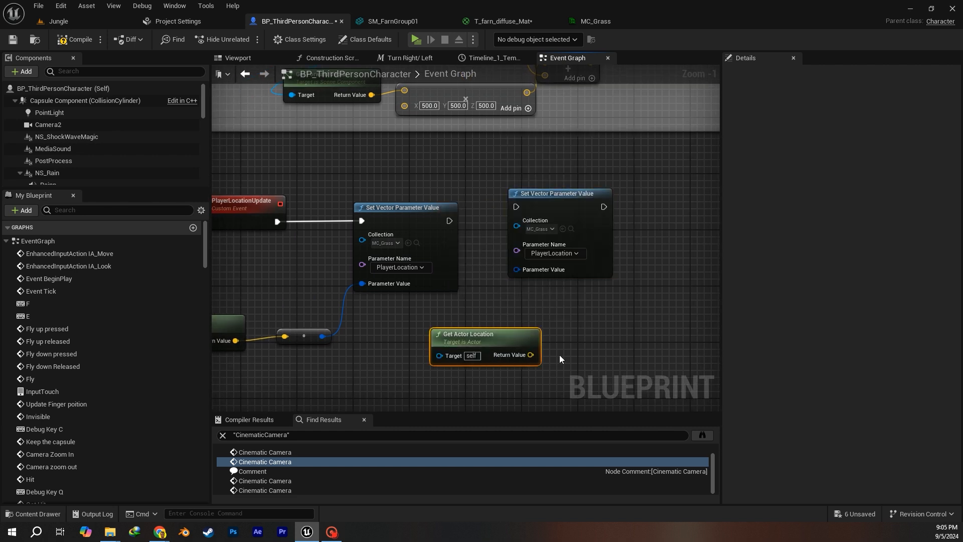
Reposition the new Get Actor Location node and connect its return value to the new Set Vector Parameter Value node's Parameter Value.
right_click(567, 312)
right_click_drag(510, 303, 679, 259)
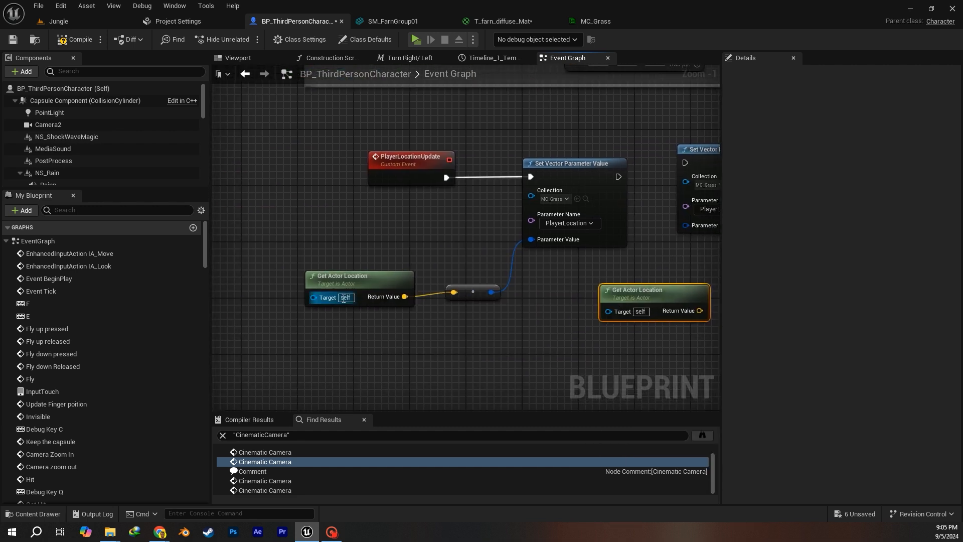
right_click_drag(630, 279, 502, 339)
left_click_drag(475, 339, 506, 330)
right_click_drag(409, 278, 506, 301)
left_click_drag(316, 230, 557, 214)
Delete the duplicate Set Vector Parameter Value and Get Actor Location nodes together with their conversion node.
right_click_drag(402, 228, 329, 196)
left_click_drag(592, 239, 461, 370)
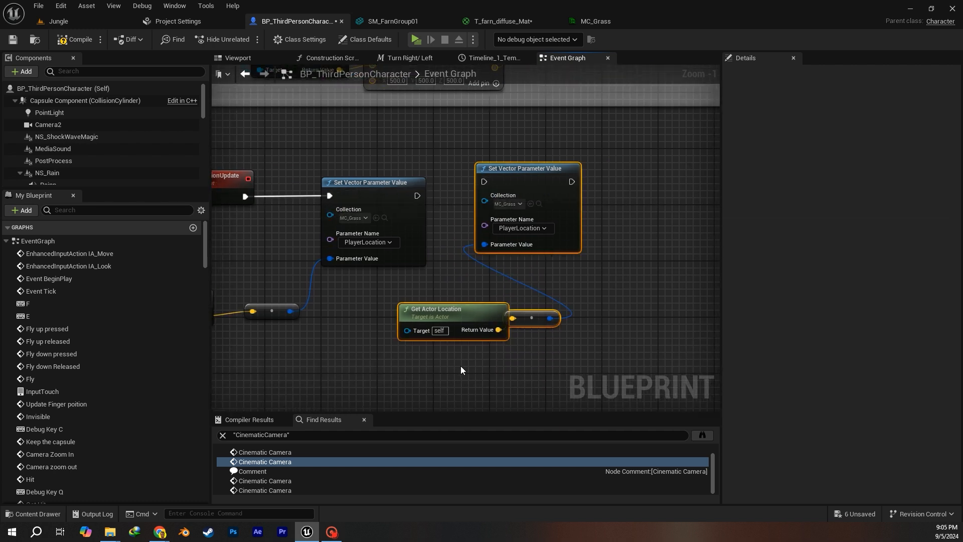
key("Delete")
right_click_drag(301, 226, 464, 248)
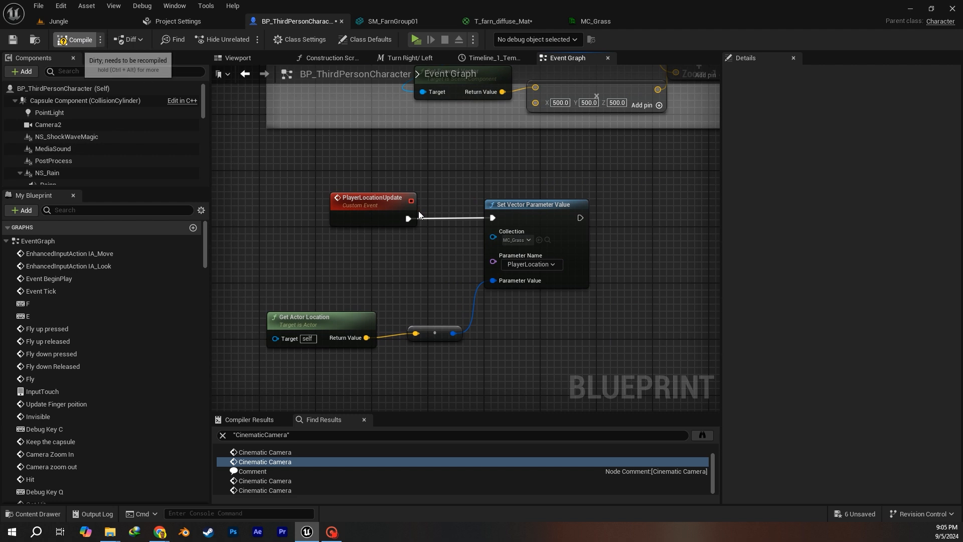
Add a Set Timer by Event node near Event BeginPlay and move it to the empty area above the chain.
left_click(381, 209)
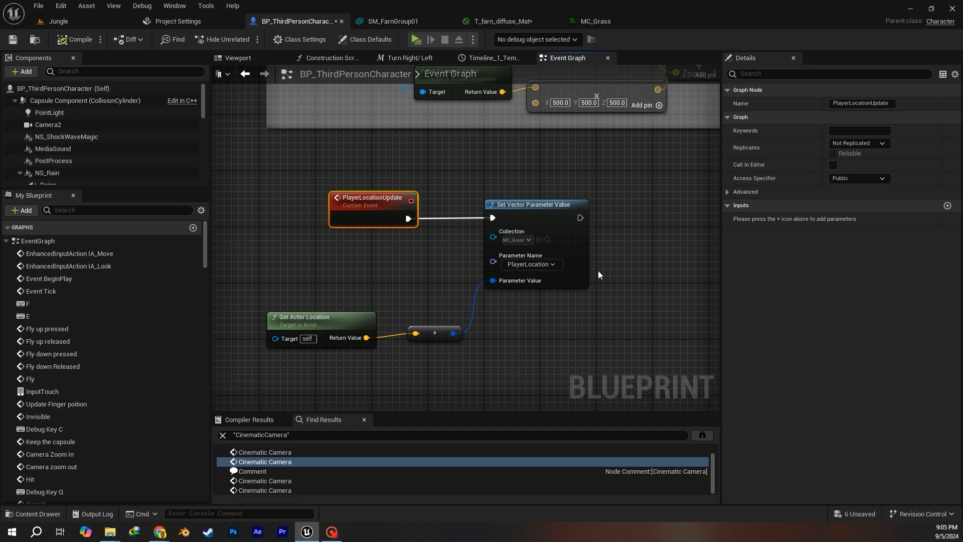
scroll(521, 315, "down", 1)
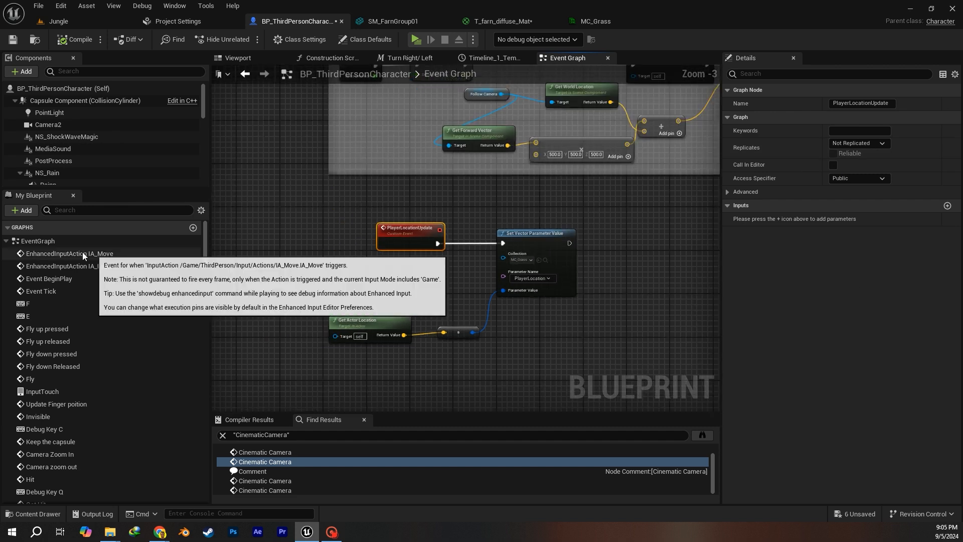
double_click(44, 291)
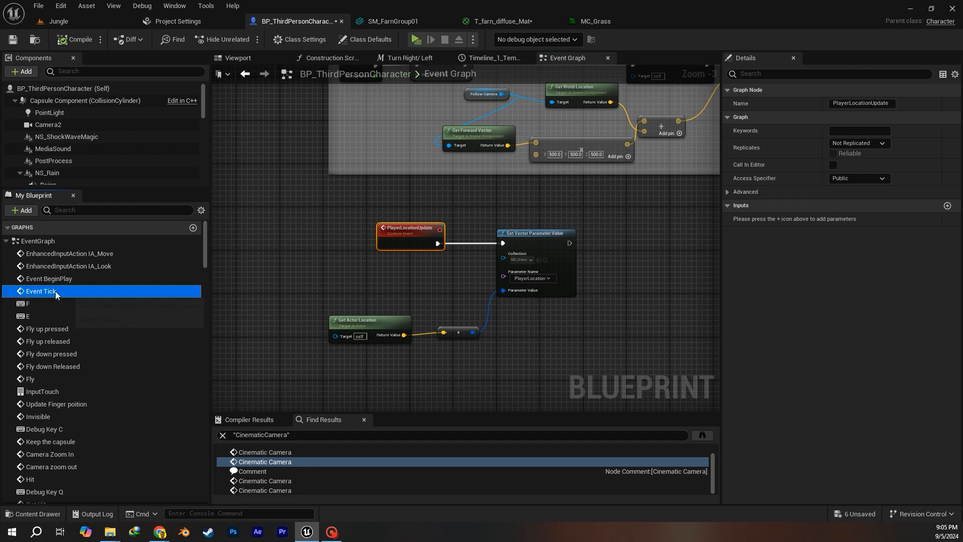
left_click(56, 282)
double_click(56, 282)
right_click(368, 205)
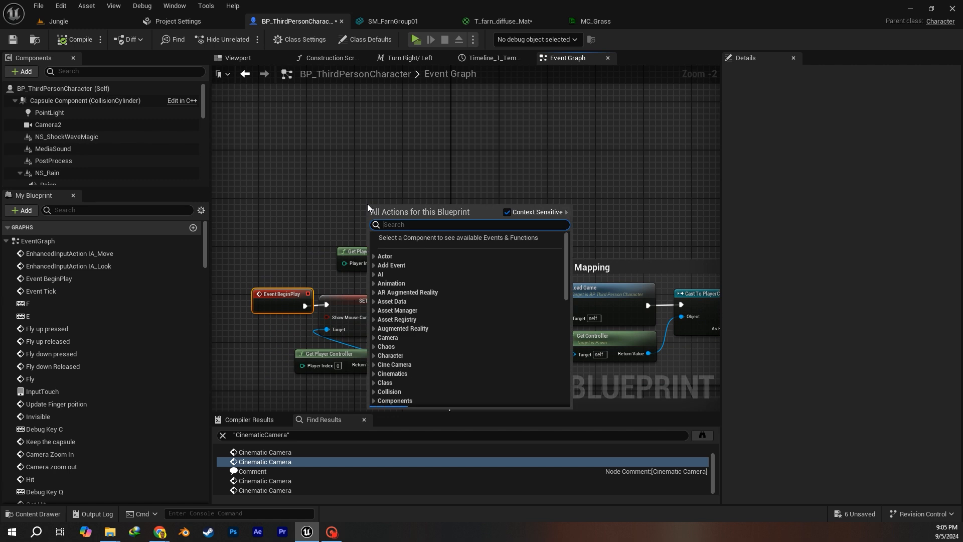
type("event by t")
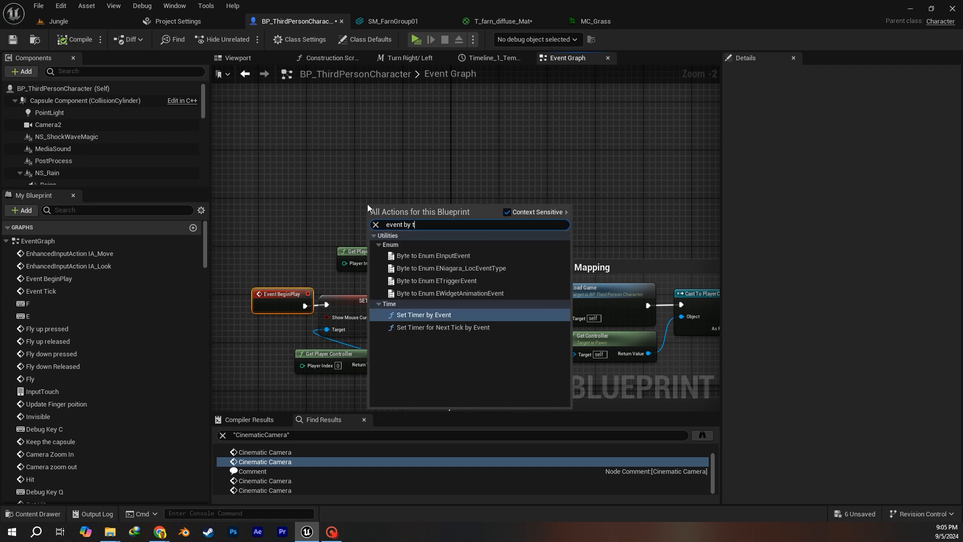
left_click(446, 315)
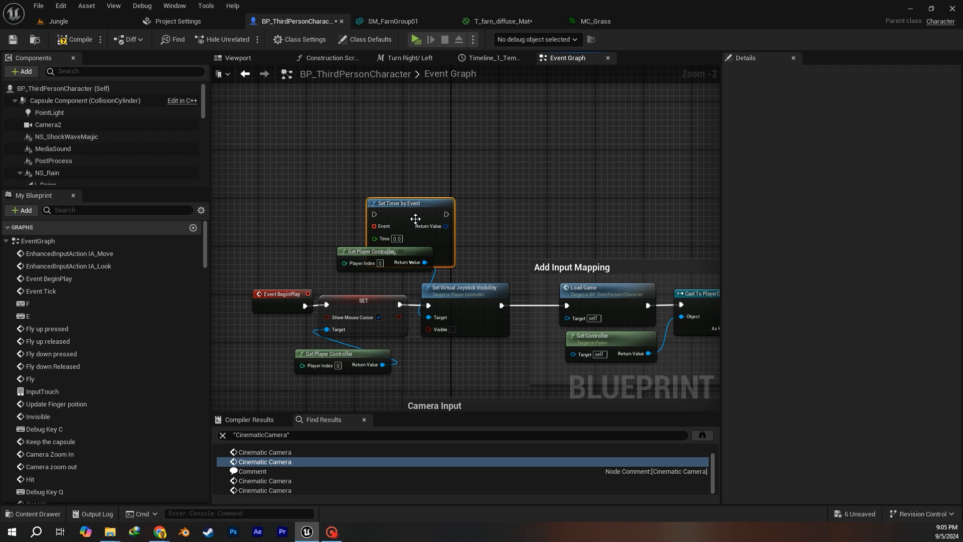
left_click_drag(426, 219, 570, 135)
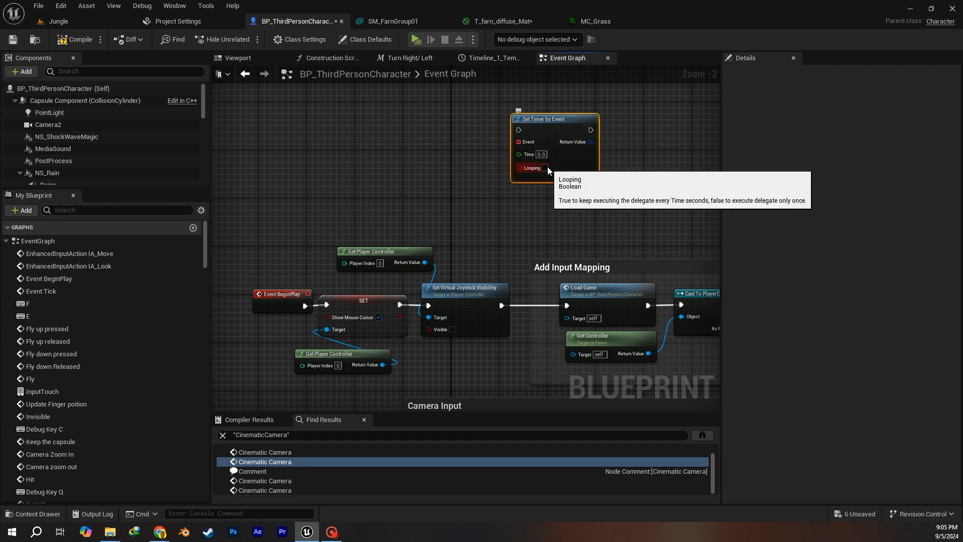
Set the Set Timer by Event node's time to 0.2 with looping enabled, and delete the node.
scroll(547, 155, "up", 2)
right_click_drag(567, 184, 489, 299)
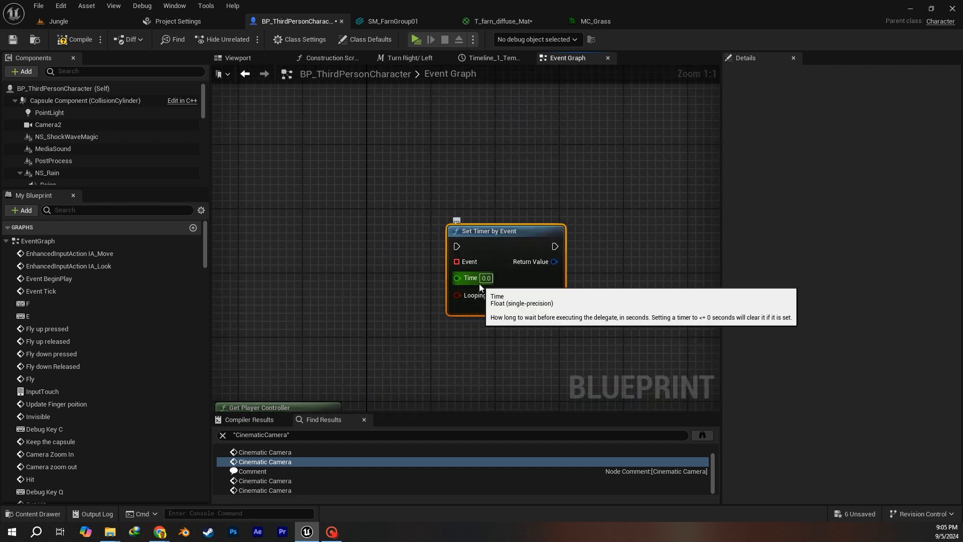
left_click(485, 279)
type("0.2")
right_click_drag(546, 336, 518, 281)
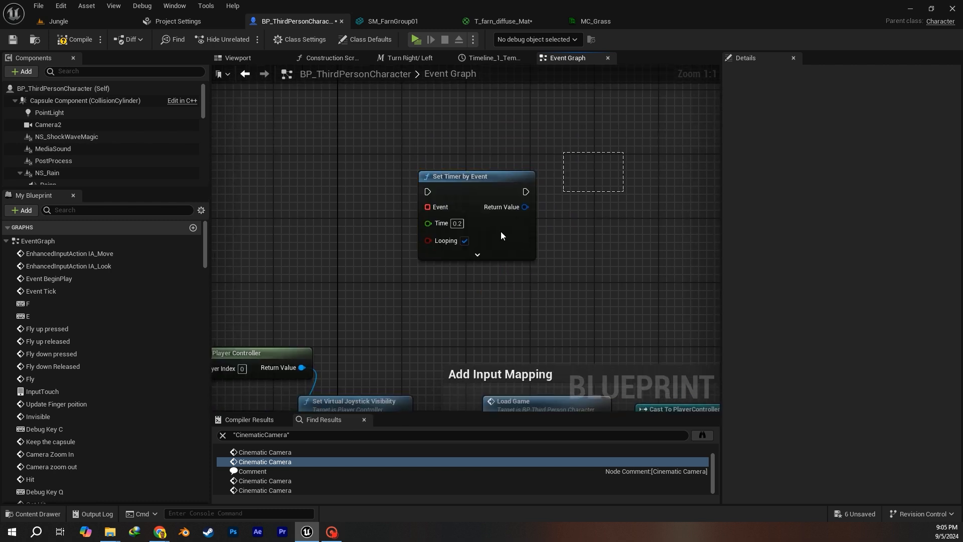
key("Delete")
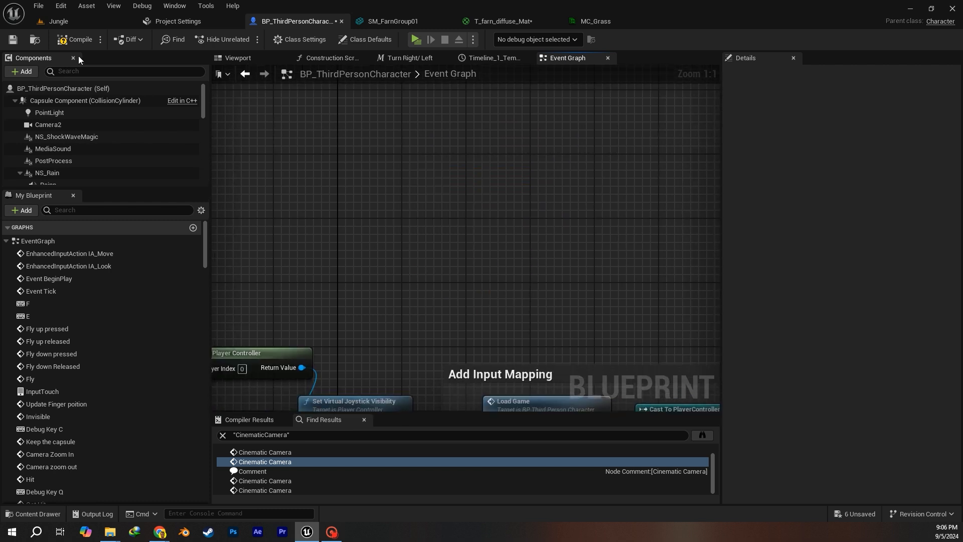
Locate the Event Tick node and examine its chain up to the Player Location Update call.
double_click(54, 291)
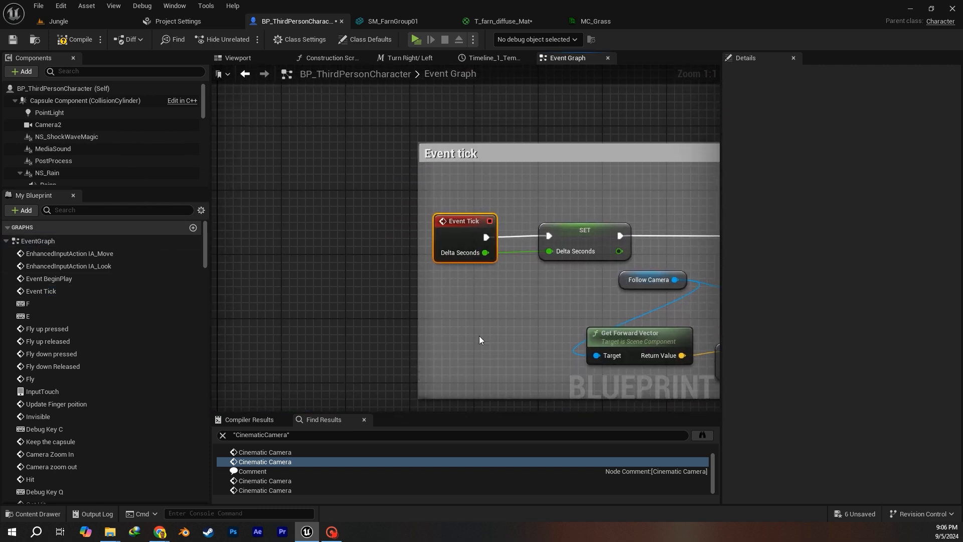
right_click_drag(568, 349, 399, 321)
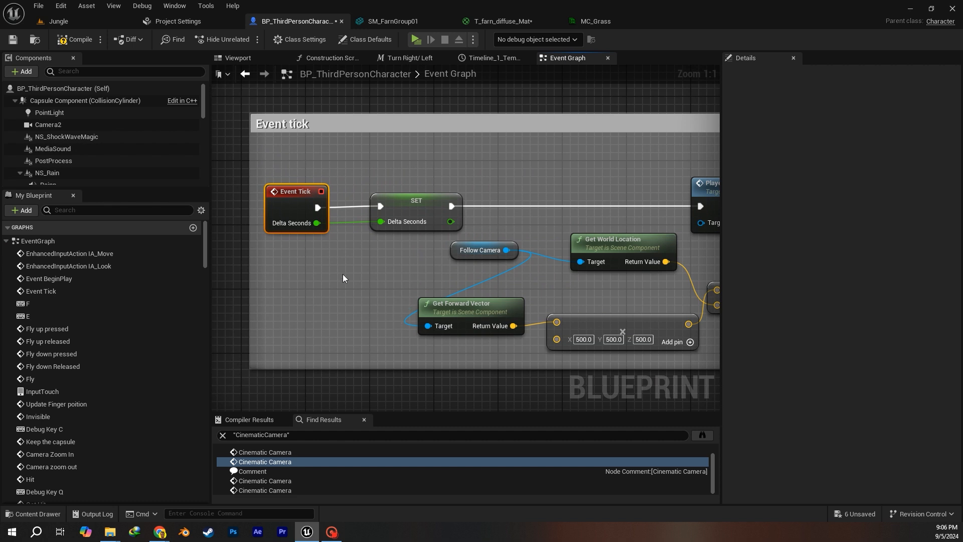
scroll(577, 286, "down", 2)
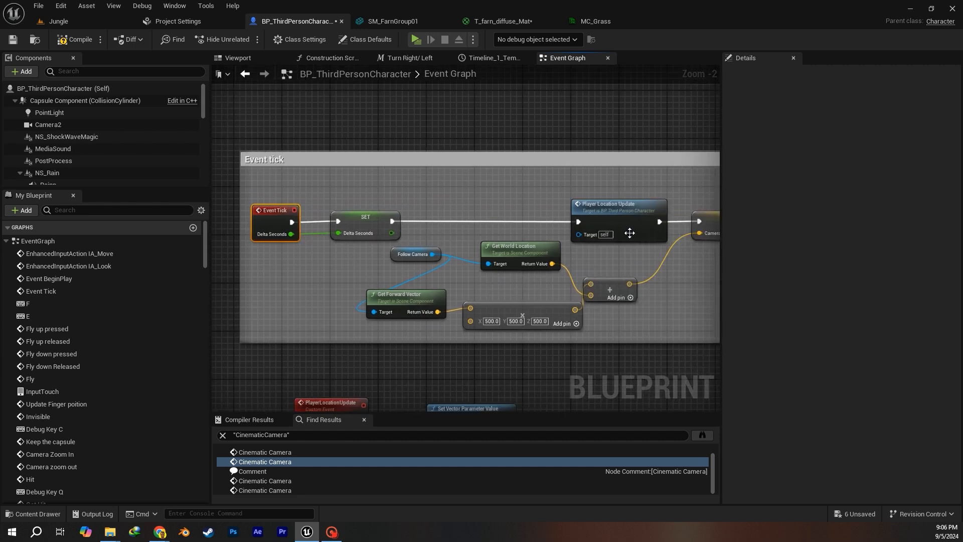
Look up the Player Location Update call from the SET node's execution output in the Event tick group without adding it.
left_click_drag(392, 221, 451, 221)
type("play")
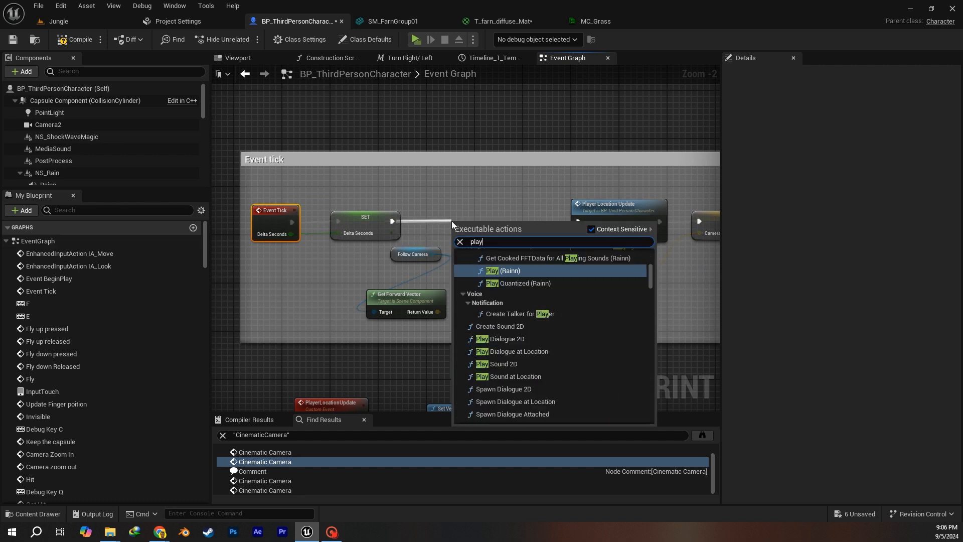
type("er lopcat")
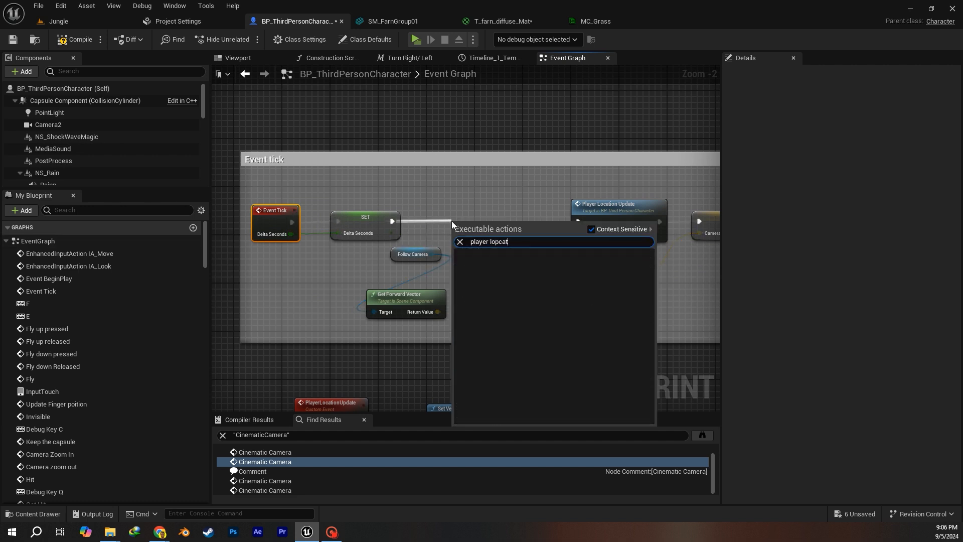
key("BackSpace")
key("BackSpace")
key("BackSpace")
key("BackSpace")
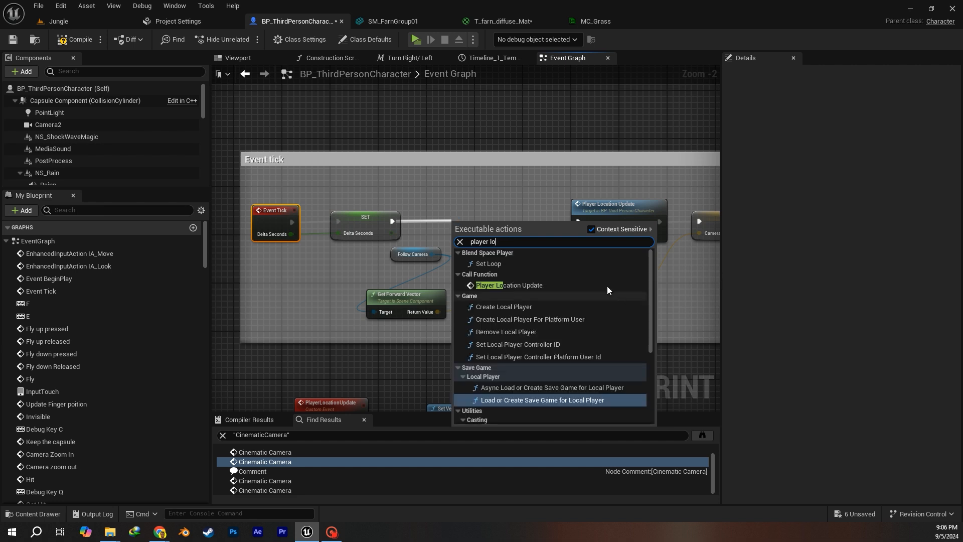
left_click(517, 208)
right_click_drag(520, 211, 452, 208)
right_click_drag(379, 229, 486, 229)
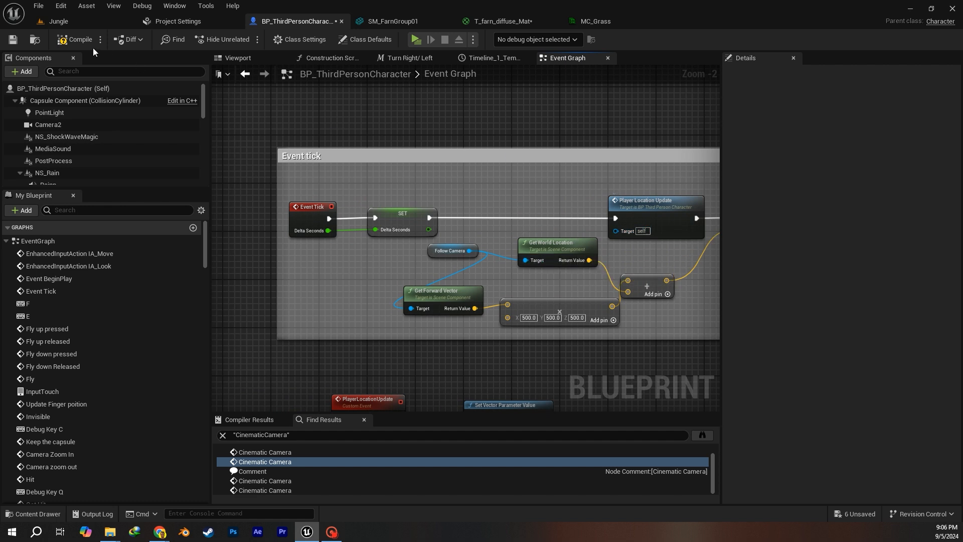
Save the BP_ThirdPersonCharacter blueprint and look over the SM_FarnGroup01 fern mesh.
right_click_drag(544, 226, 481, 224)
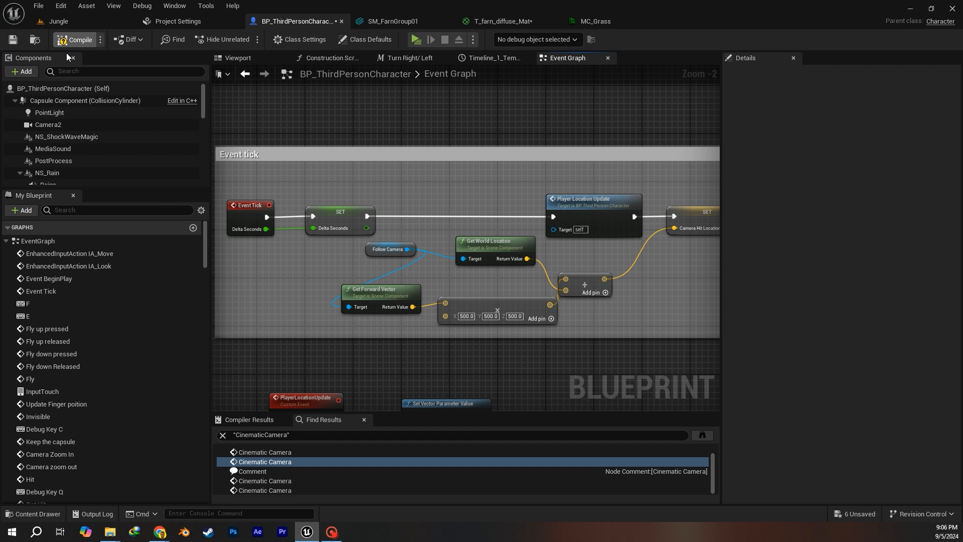
left_click(20, 43)
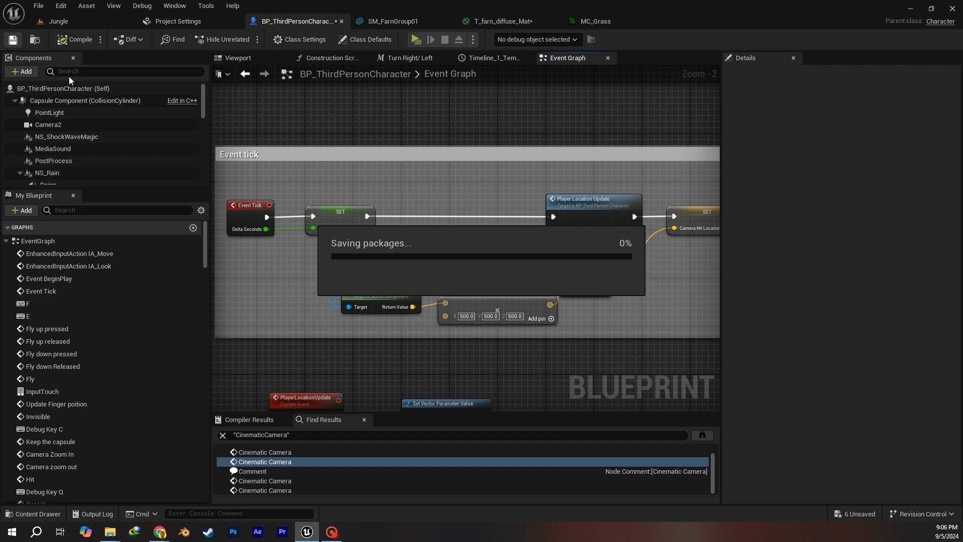
left_click(427, 22)
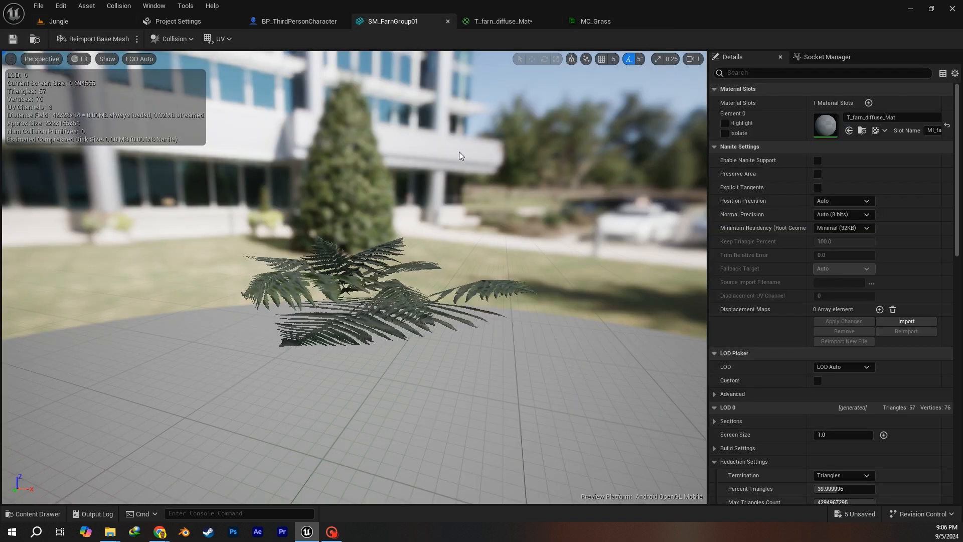
right_click_drag(351, 315, 371, 320)
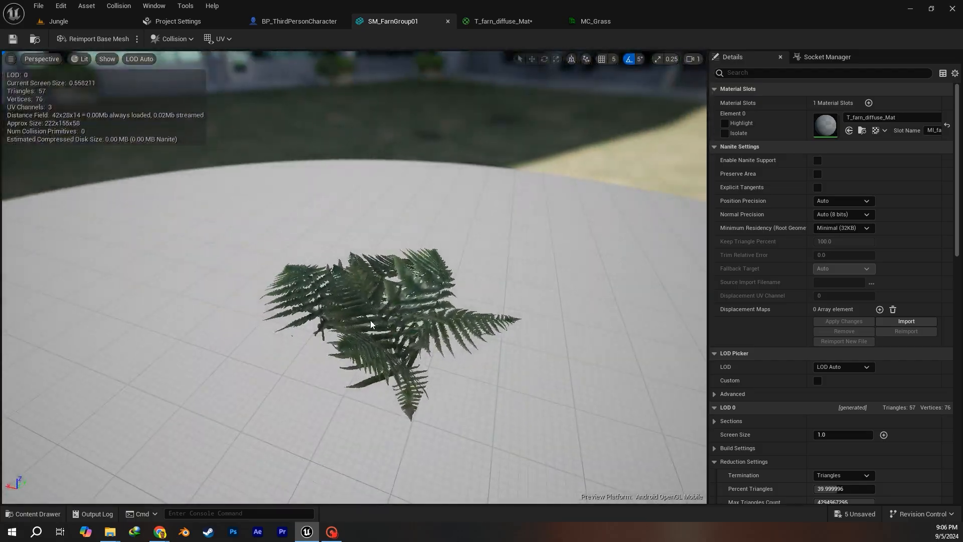
Switch the Jungle level to Foliage mode, select the SM_WeathGroup02 foliage type and open its mesh to inspect it.
left_click(89, 20)
mouse_move(401, 276)
right_mouse_down()
mouse_move(477, 254)
mouse_move(386, 307)
mouse_move(241, 92)
right_mouse_up()
left_click(95, 39)
left_click(110, 76)
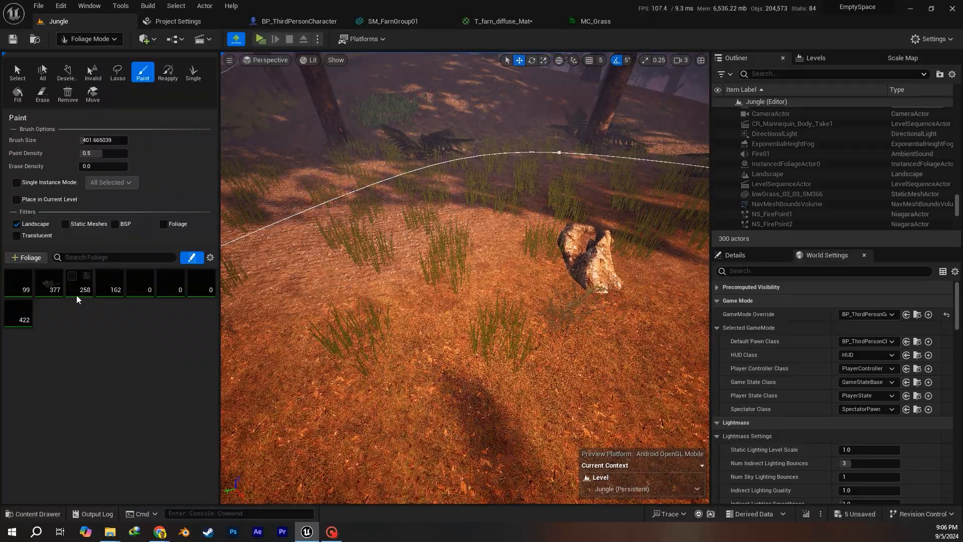
left_click(18, 313)
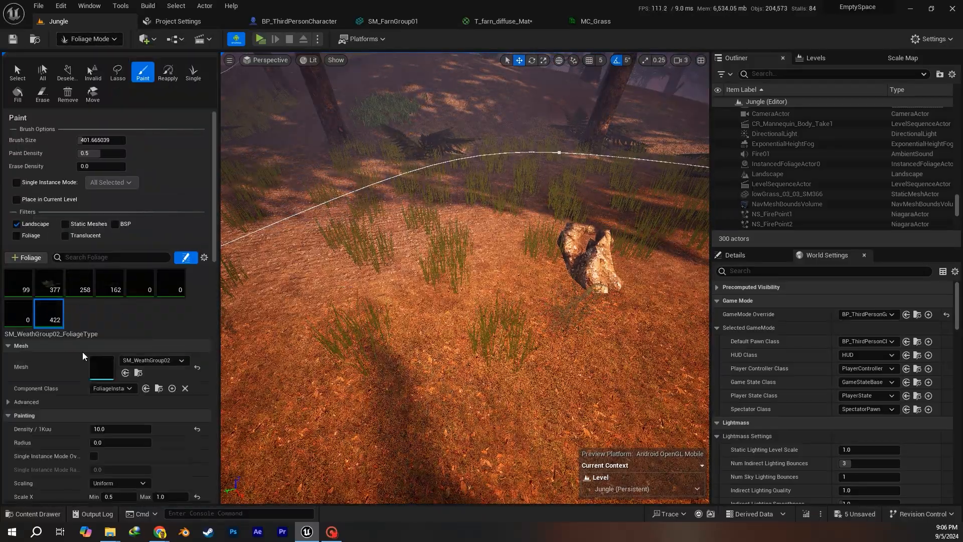
double_click(109, 376)
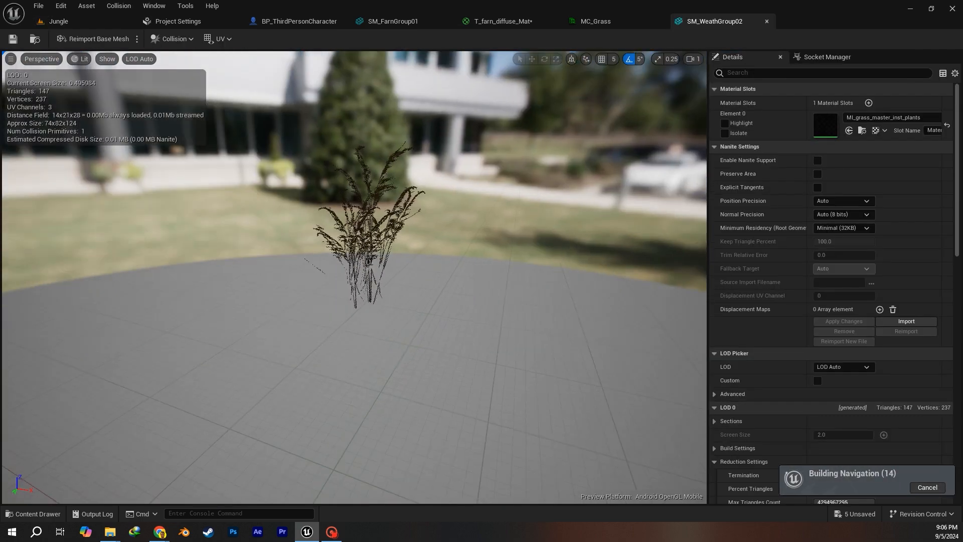
right_click_drag(354, 277, 507, 275)
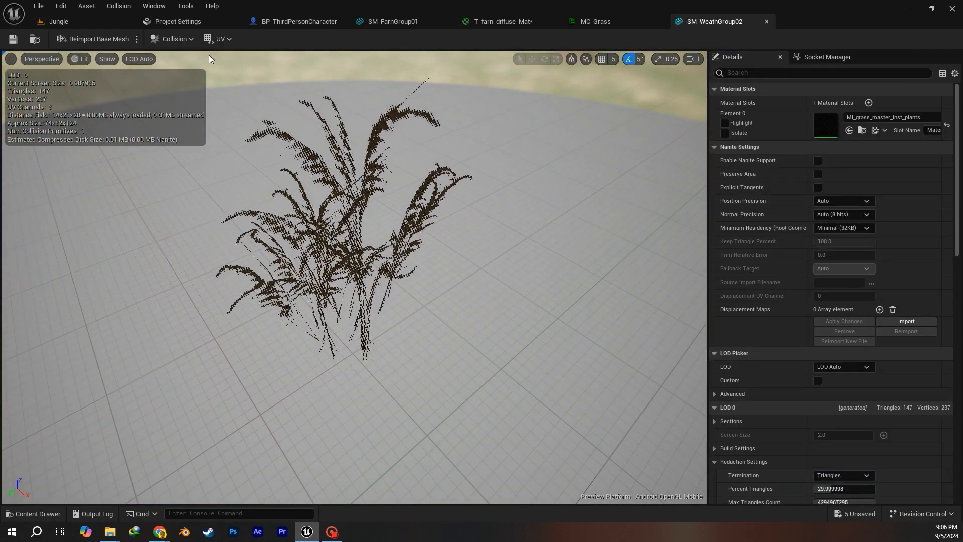
Open the M_GrassGroup base material through SM_WeathGroup02's material instance and its parent MI_grass_master_inst, and close the two instance editors.
left_click(76, 20)
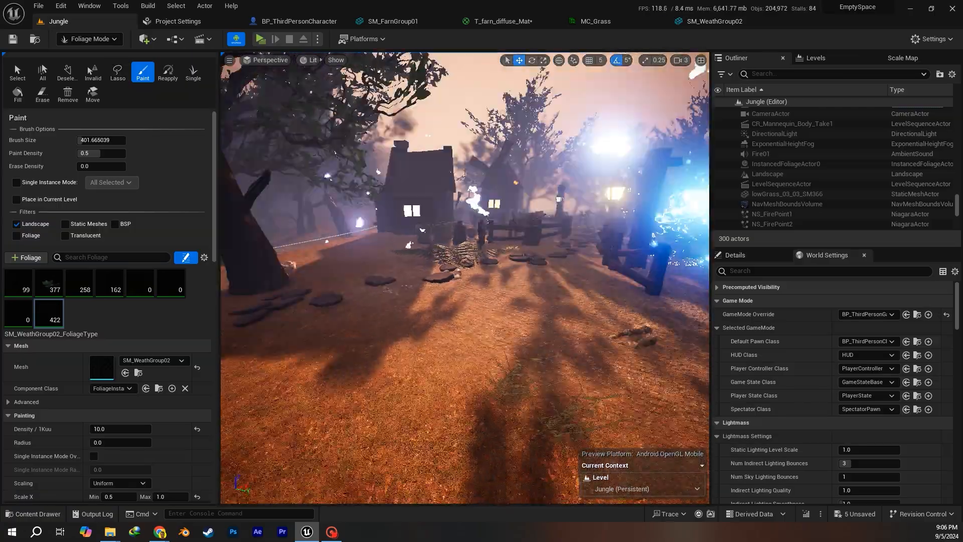
right_click_drag(316, 100, 322, 135)
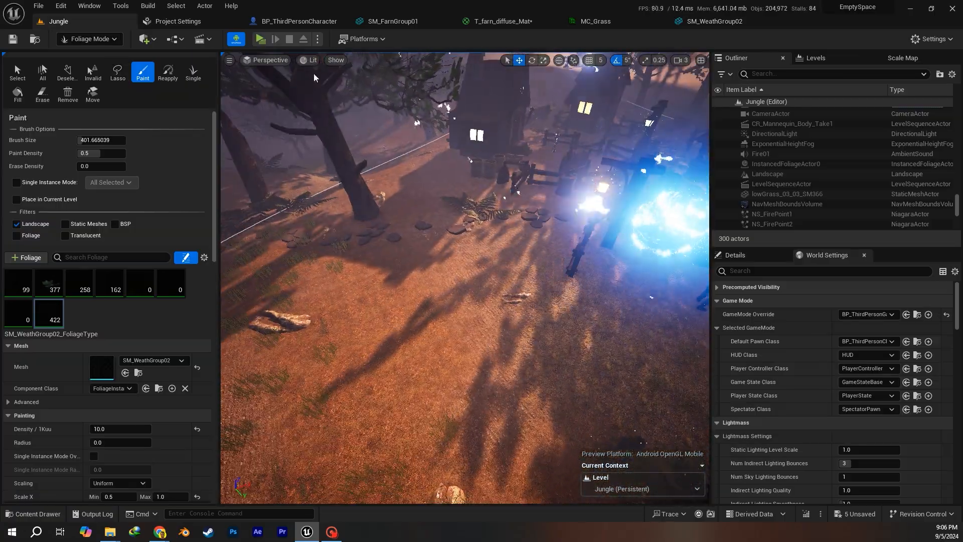
left_click(725, 23)
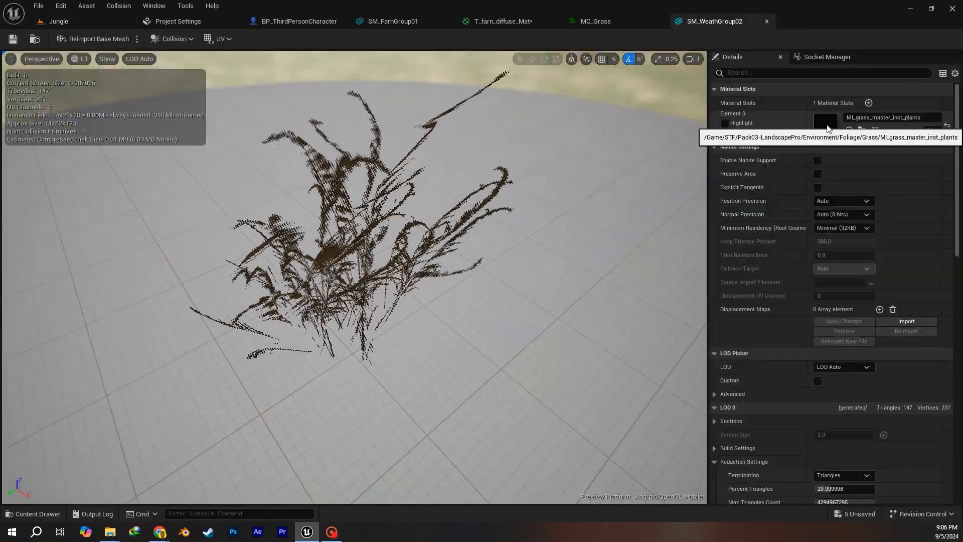
double_click(826, 126)
scroll(516, 297, "down", 5)
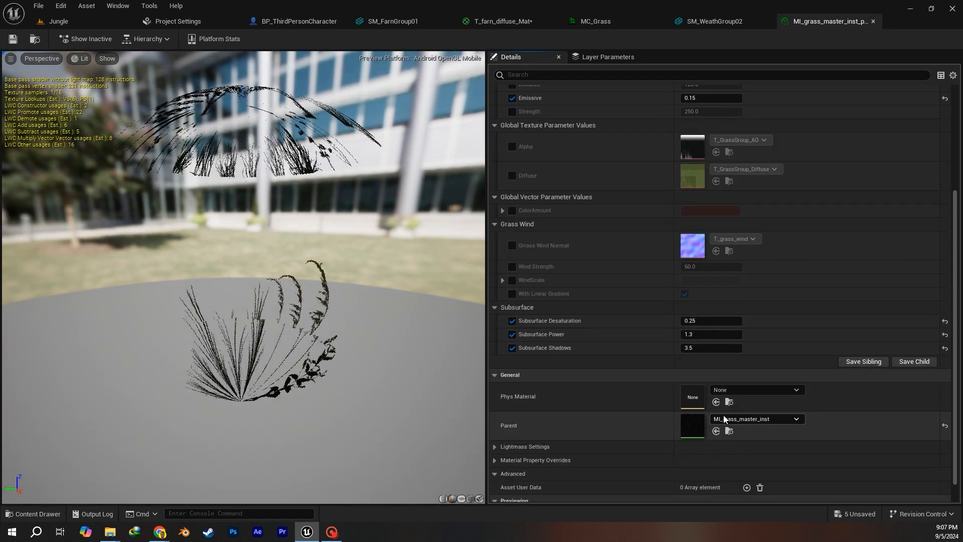
double_click(693, 426)
left_click_drag(955, 333, 943, 509)
double_click(697, 398)
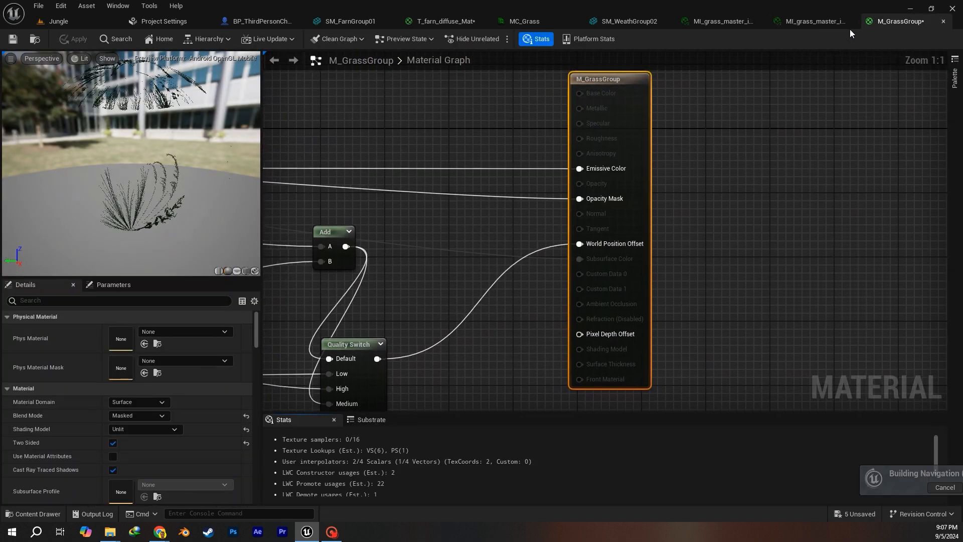
left_click(851, 21)
left_click(840, 21)
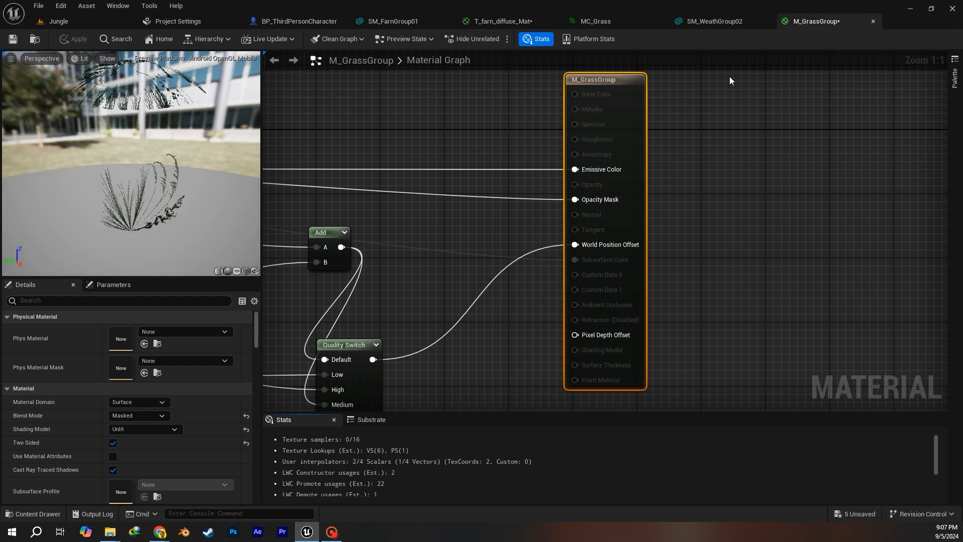
Examine the M_GrassGroup node network feeding World Position Offset, back to the Absolute World Position and PlayerLocation nodes.
scroll(399, 314, "down", 3)
right_click_drag(398, 315, 611, 200)
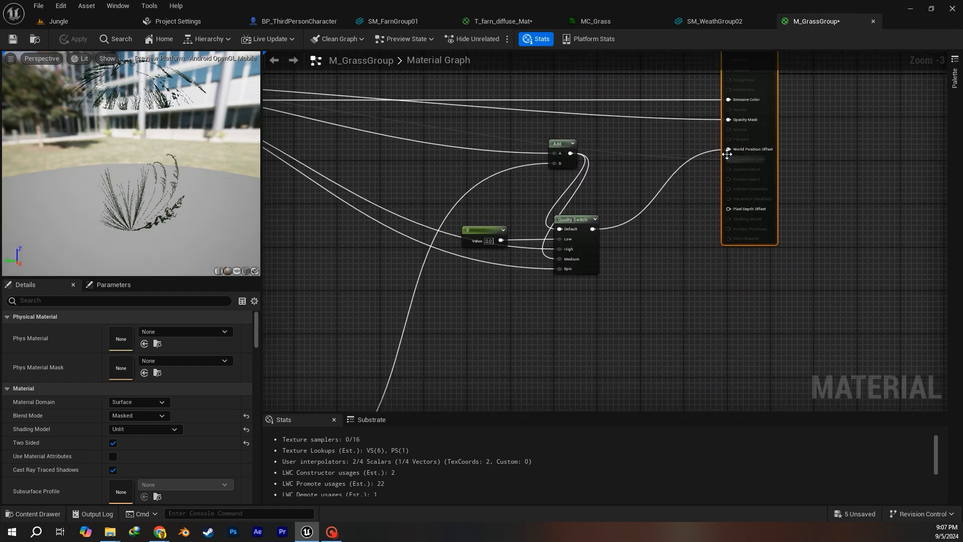
right_click_drag(721, 159, 619, 228)
scroll(641, 237, "up", 2)
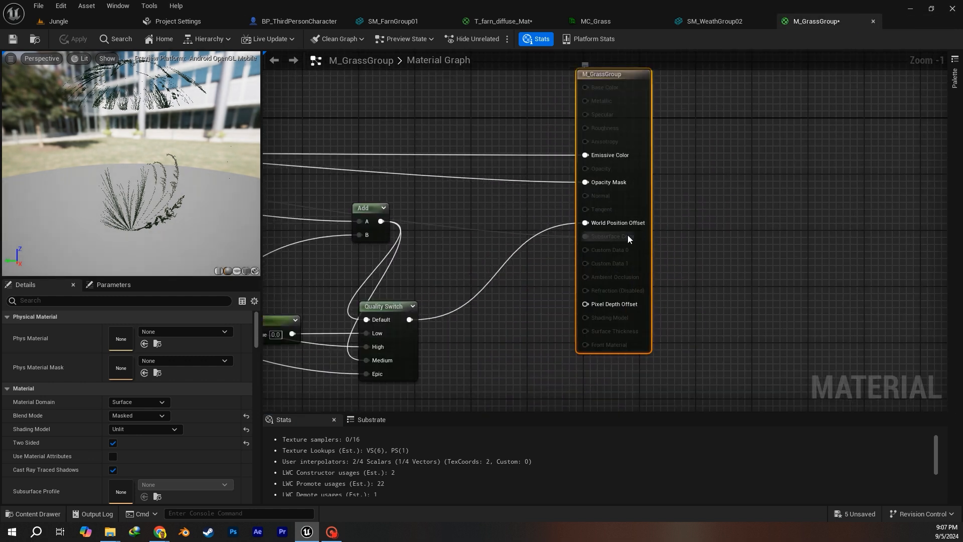
right_click_drag(400, 399, 660, 301)
scroll(647, 303, "down", 3)
right_click_drag(532, 343, 784, 167)
scroll(776, 176, "down", 2)
right_click_drag(546, 237, 657, 219)
scroll(656, 220, "up", 2)
right_click_drag(872, 210, 656, 199)
right_click_drag(582, 233, 654, 235)
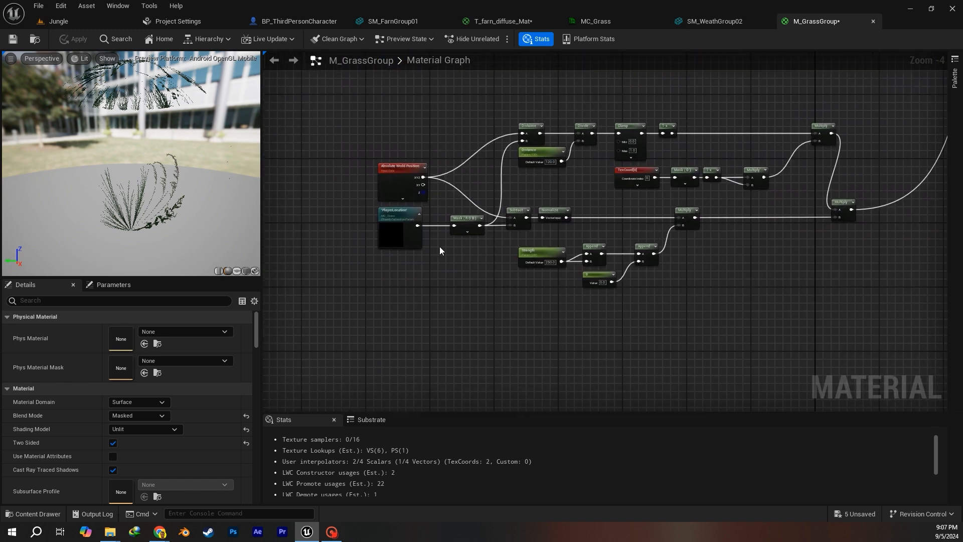
Add the MC_Grass parameter collection as a node below the interaction network and set its parameter name to PlayerLocation.
left_click(36, 515)
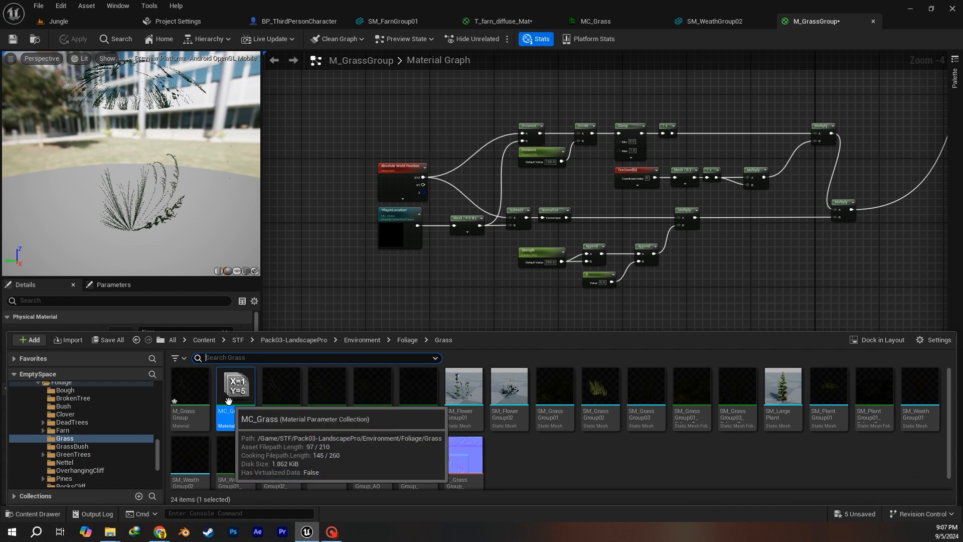
left_click_drag(226, 399, 395, 302)
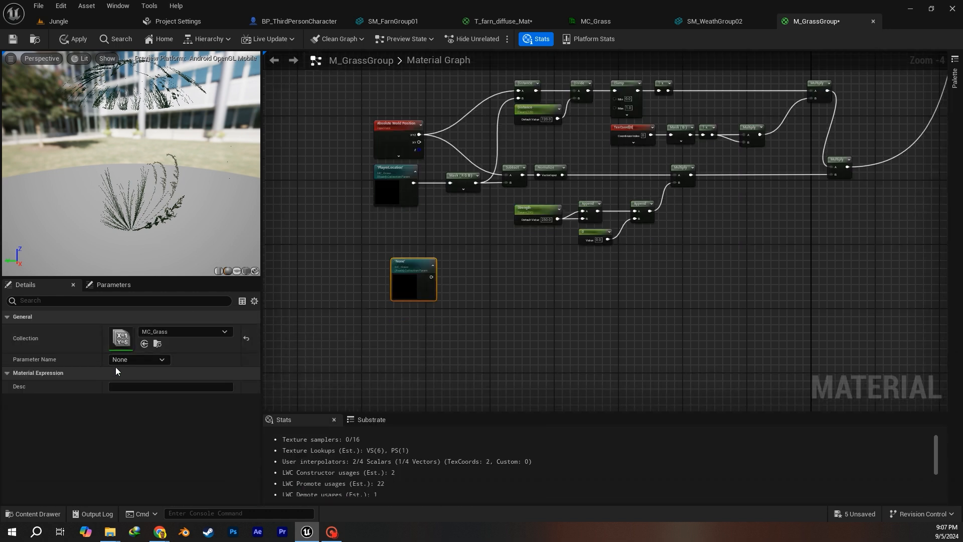
left_click(132, 360)
left_click(128, 370)
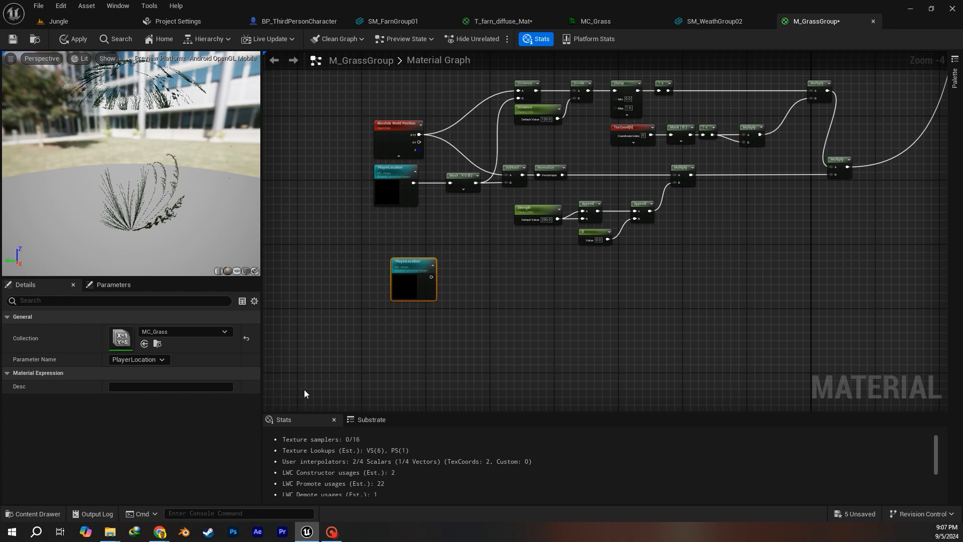
Add a WorldPosition node above the existing Absolute World Position node, and delete the new node.
scroll(447, 269, "up", 2)
scroll(412, 205, "up", 1)
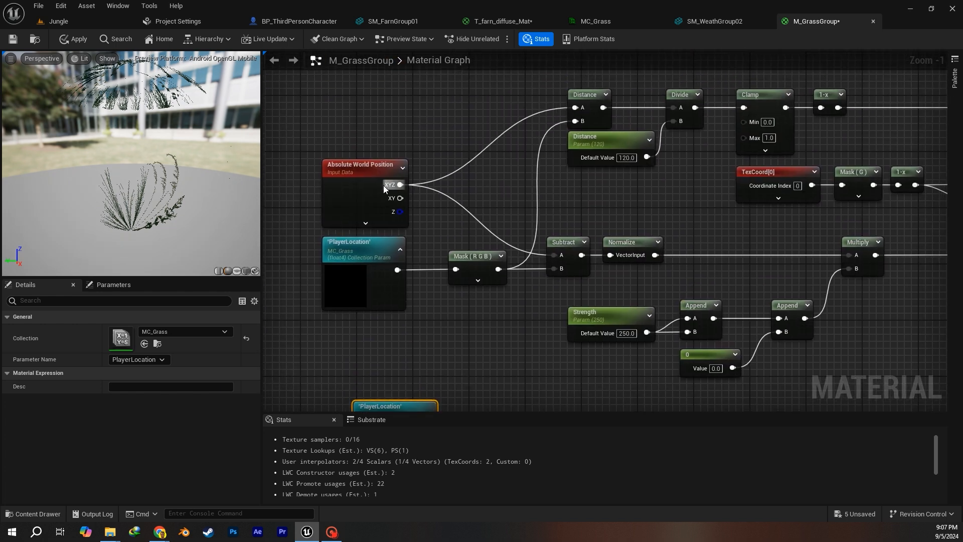
right_click(333, 156)
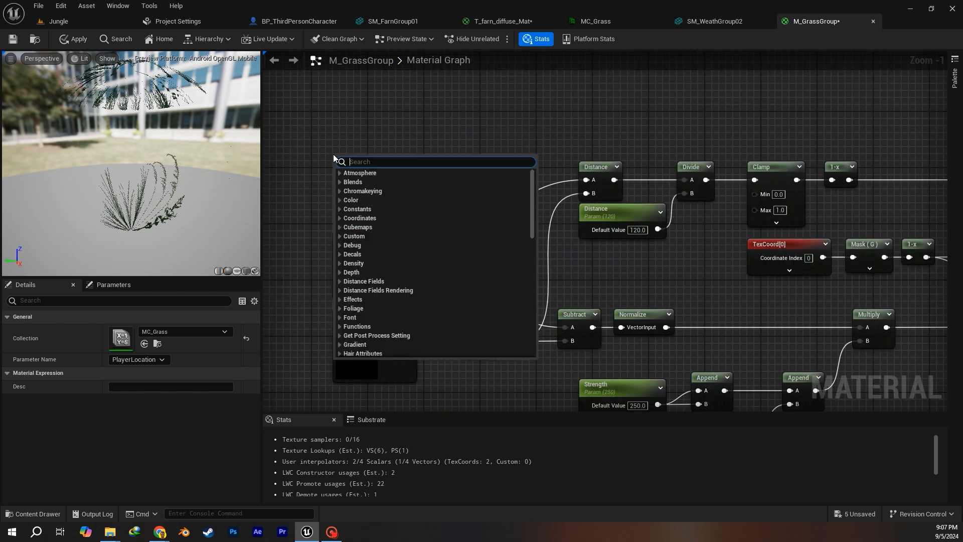
type("world p")
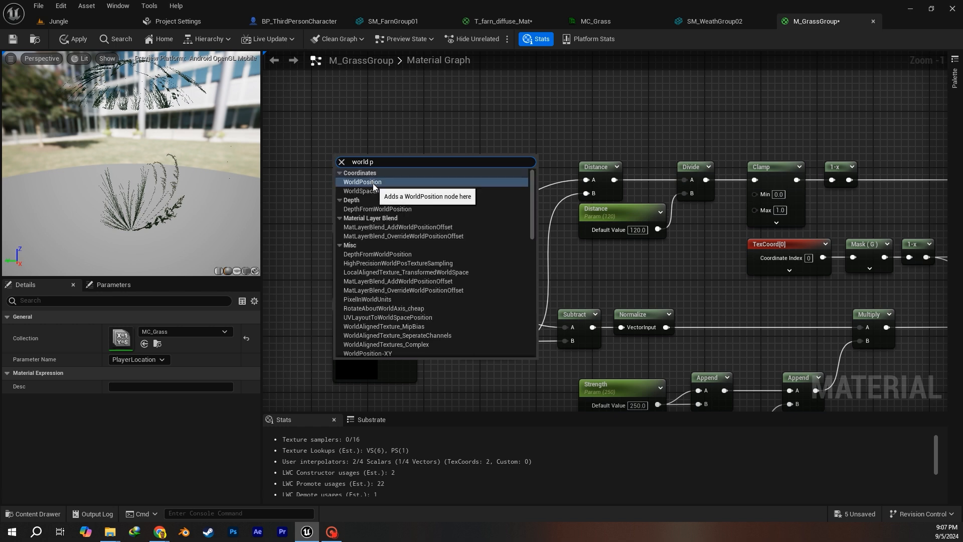
left_click(396, 182)
right_click_drag(490, 150, 490, 102)
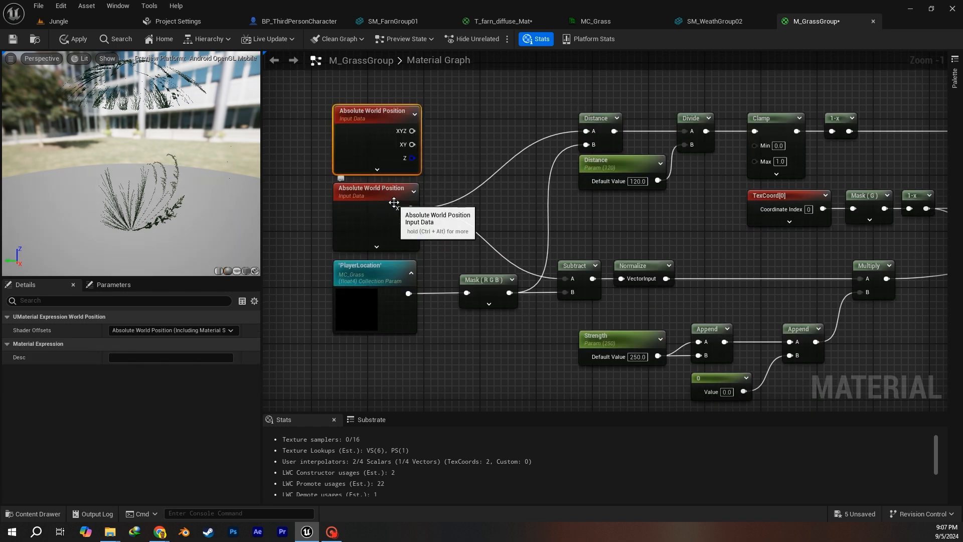
key("Delete")
Add a Distance node from Absolute World Position's XYZ output, and delete the new node.
right_click_drag(498, 186, 420, 250)
right_click_drag(375, 329, 443, 212)
scroll(419, 211, "down", 1)
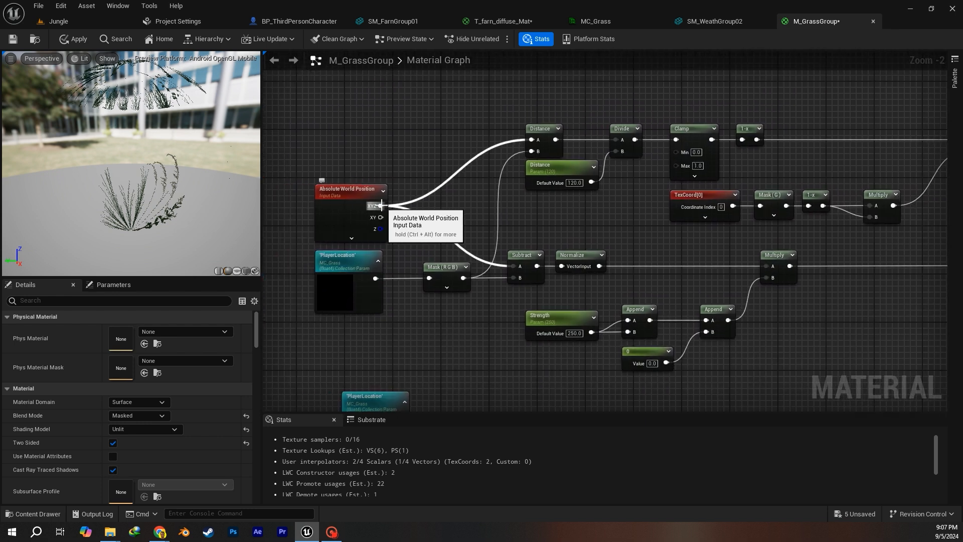
left_click_drag(381, 205, 389, 184)
type("distance")
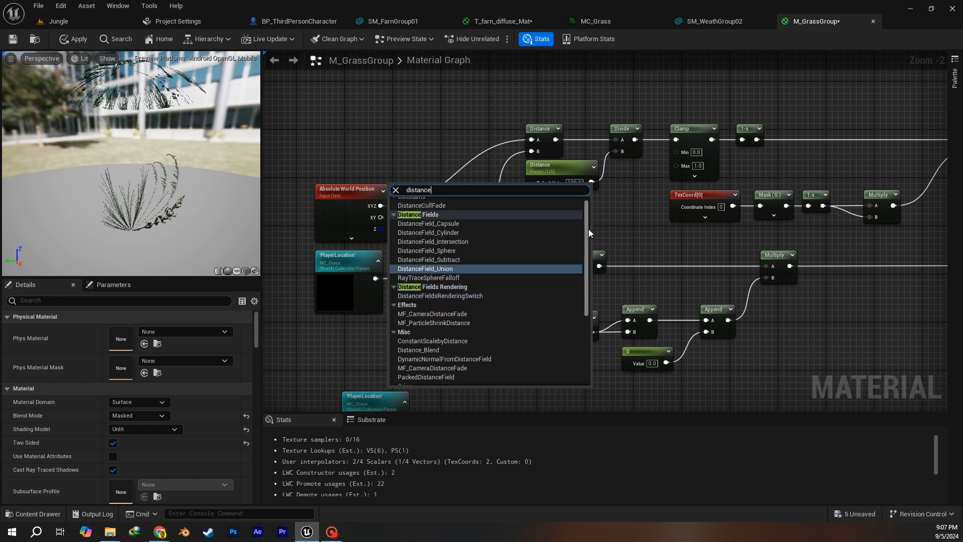
left_click_drag(586, 229, 588, 308)
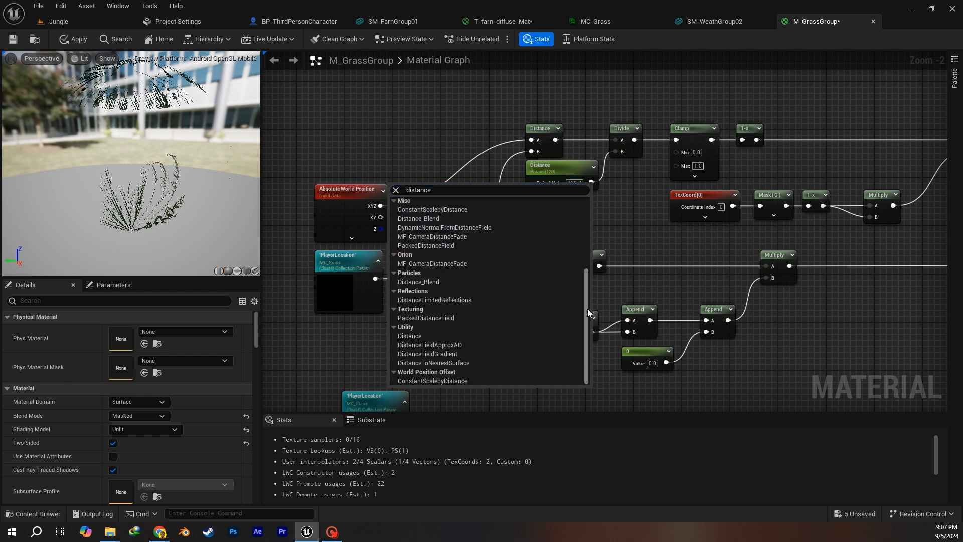
left_click(414, 337)
right_click_drag(534, 152, 483, 203)
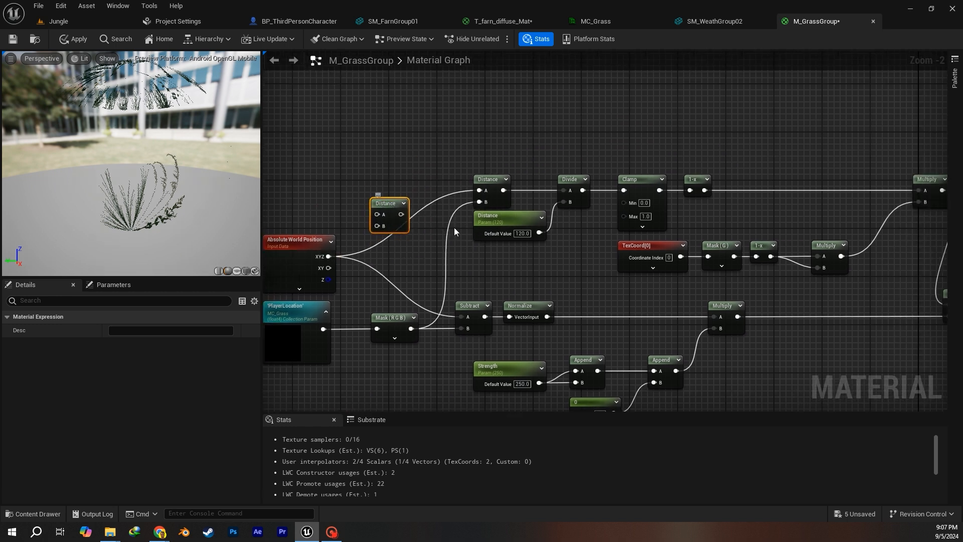
key("Delete")
Look up the Divide node for the material graph without adding it.
right_click(348, 168)
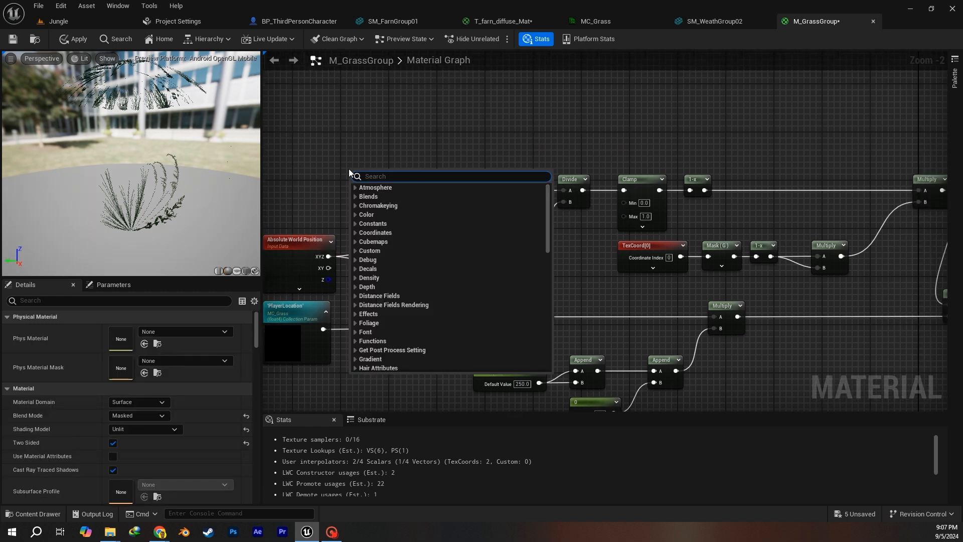
type("divid")
left_click(449, 114)
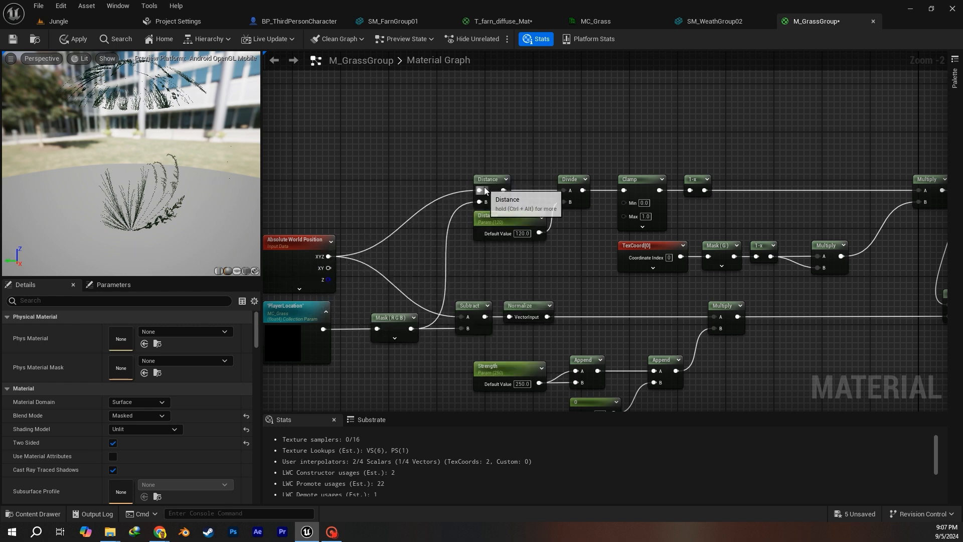
Add a ComponentMask node from the connected PlayerLocation node's output and enable its B channel alongside R and G.
right_click_drag(351, 353, 388, 301)
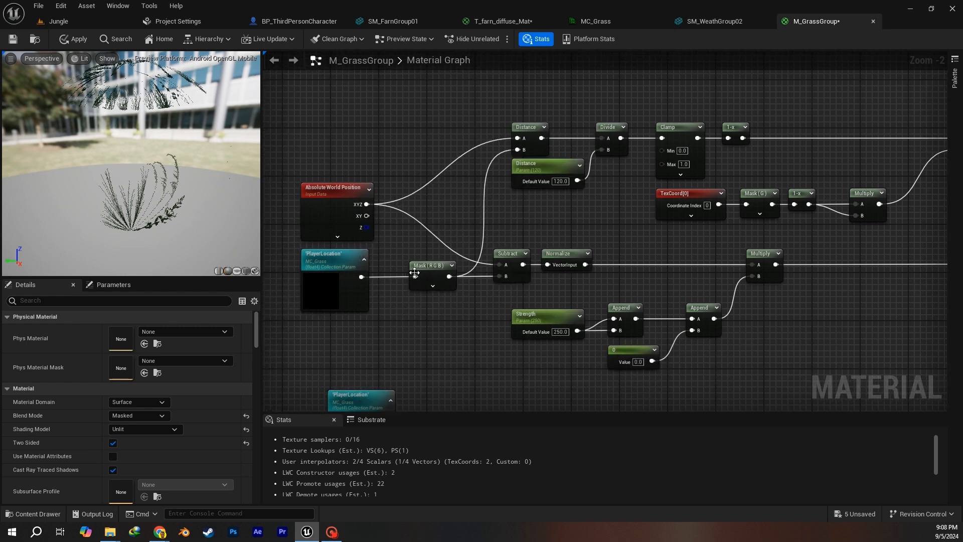
left_click_drag(362, 279, 415, 317)
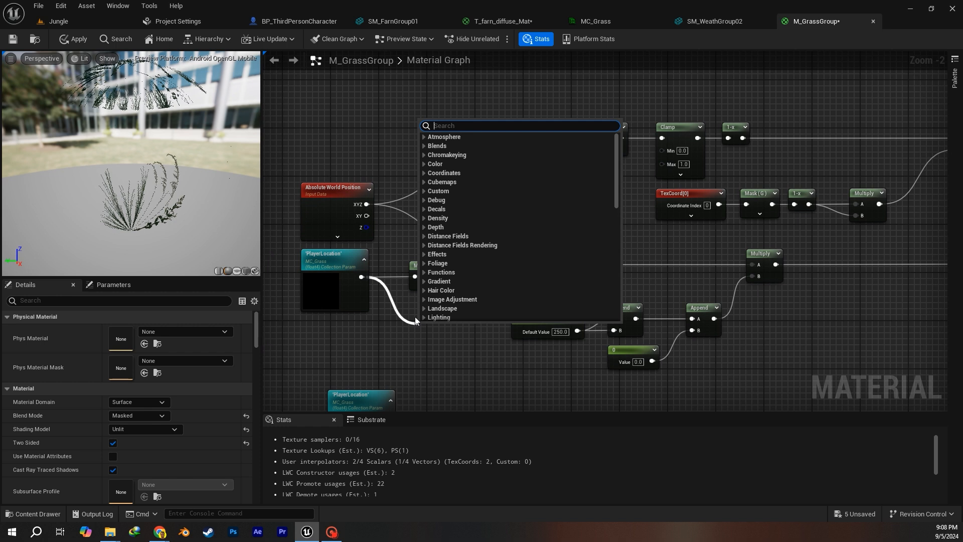
type("mas")
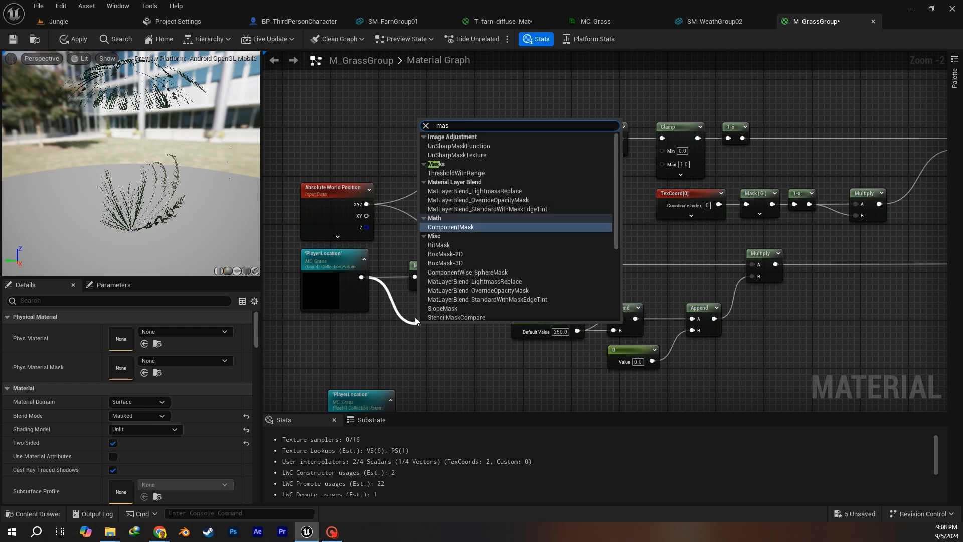
left_click(470, 228)
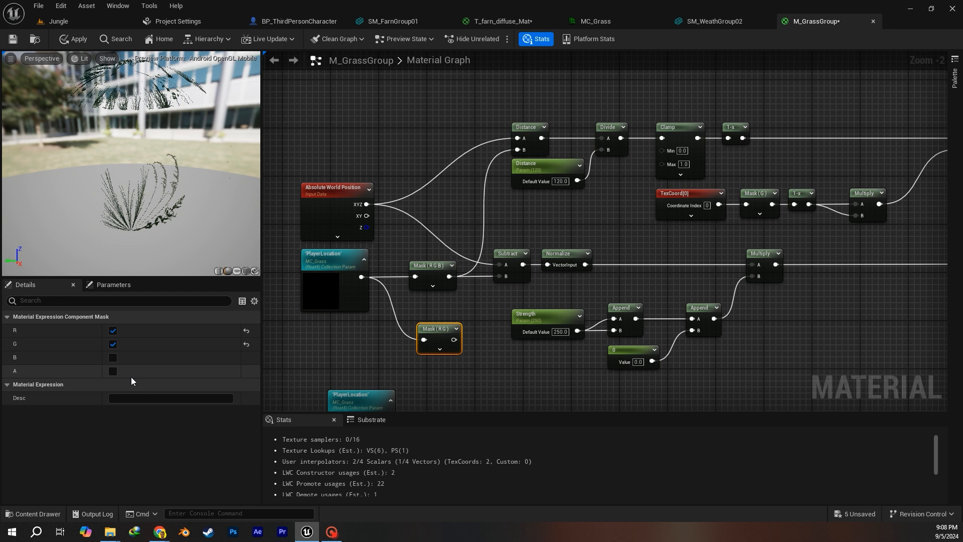
left_click(113, 358)
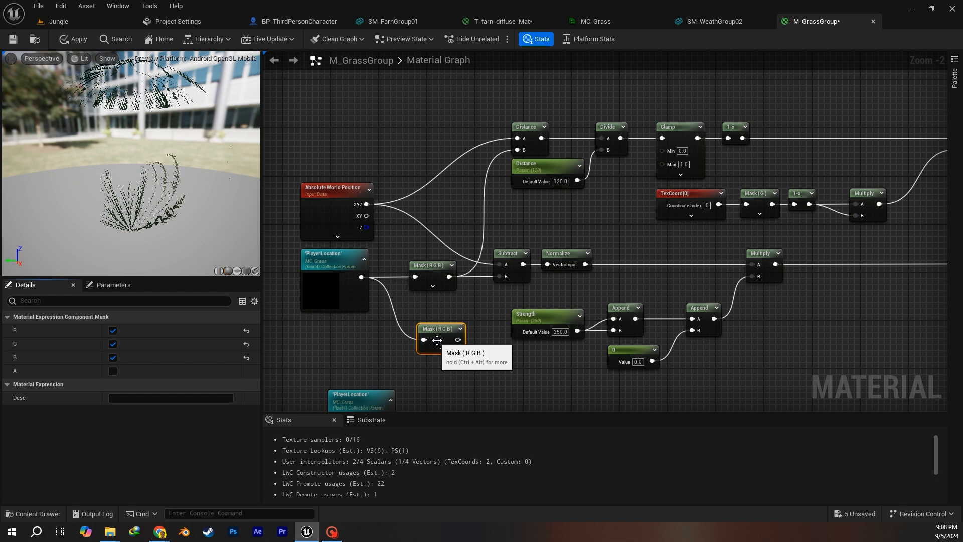
Delete the extra Mask (R G B) node, add a Subtract node in its place, and delete that new node too.
key("Delete")
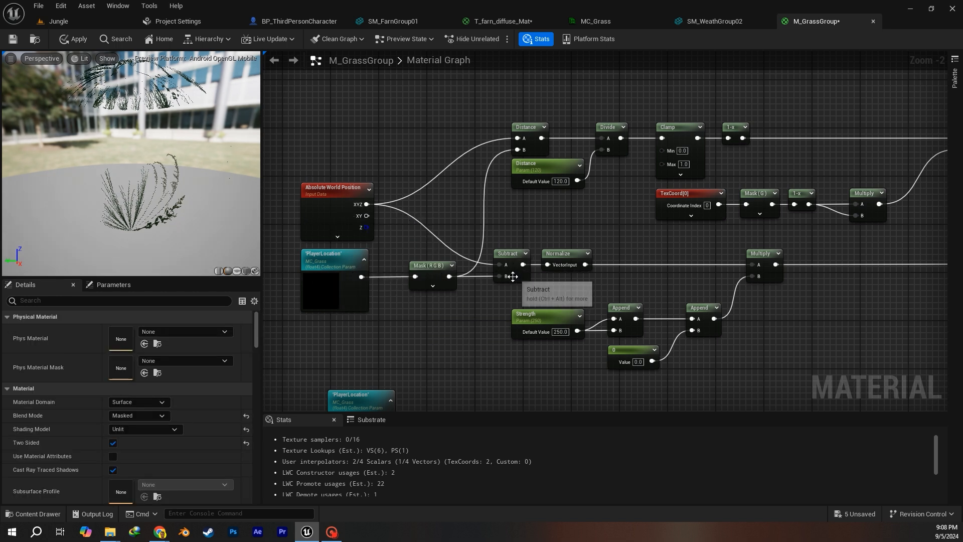
right_click(416, 322)
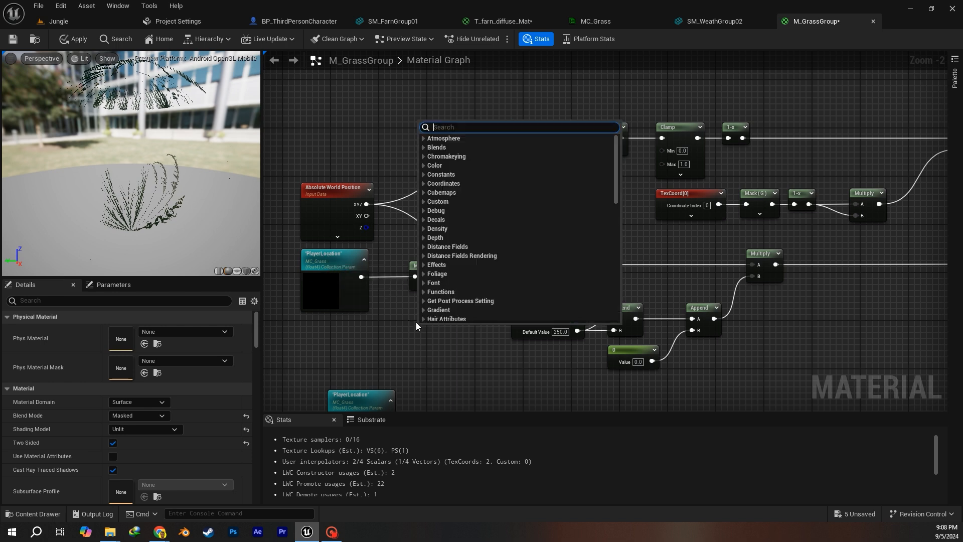
type("subtr")
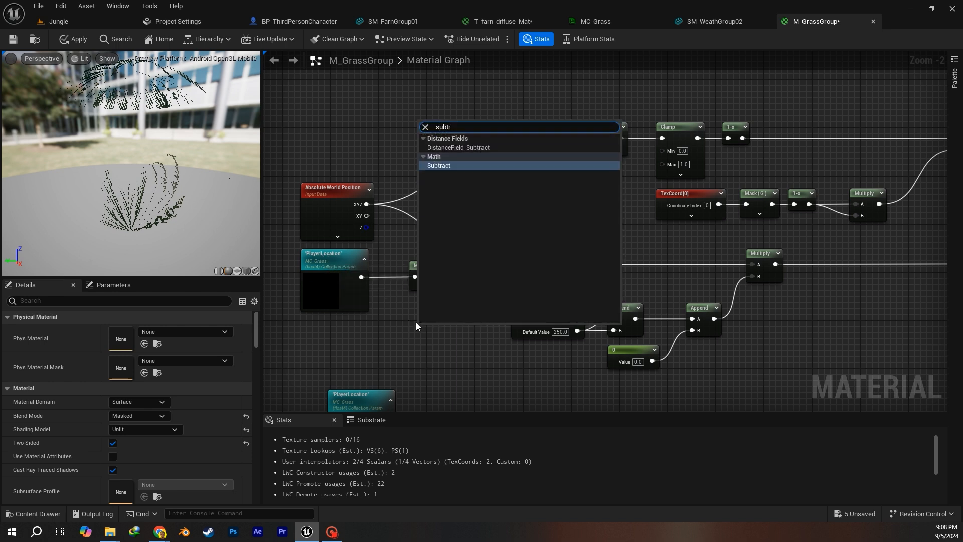
left_click(438, 165)
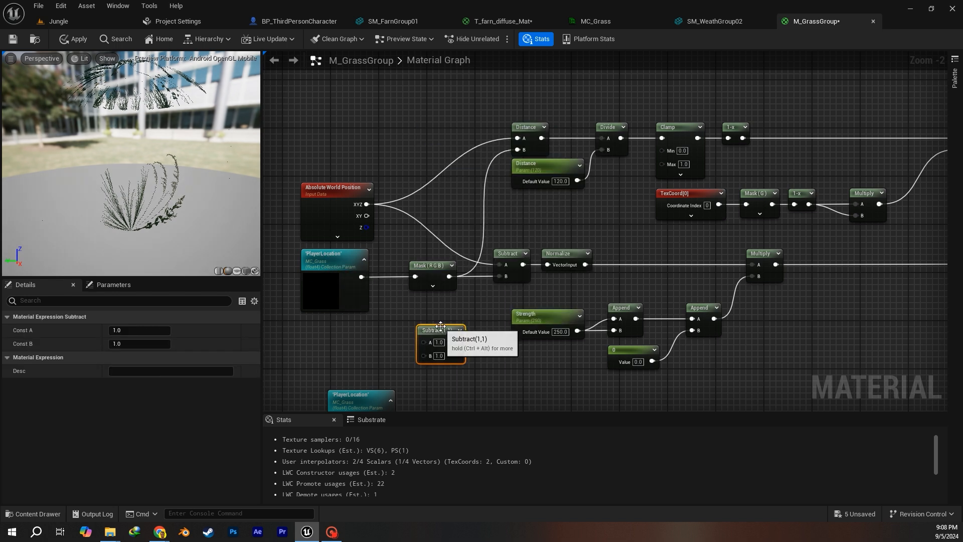
key("Delete")
Add a Normalize node just above the existing Normalize node, and delete the new node.
right_click_drag(566, 267, 524, 275)
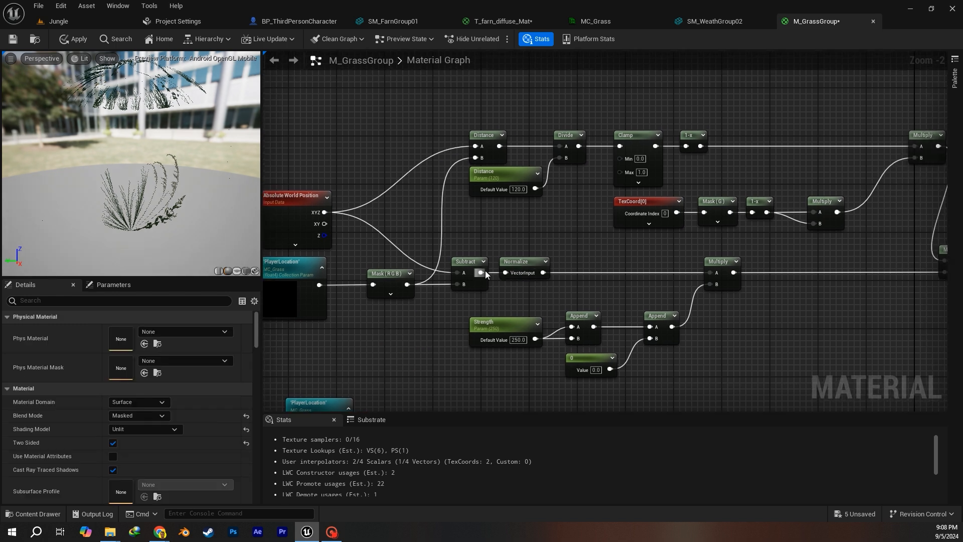
right_click(501, 237)
type("norma")
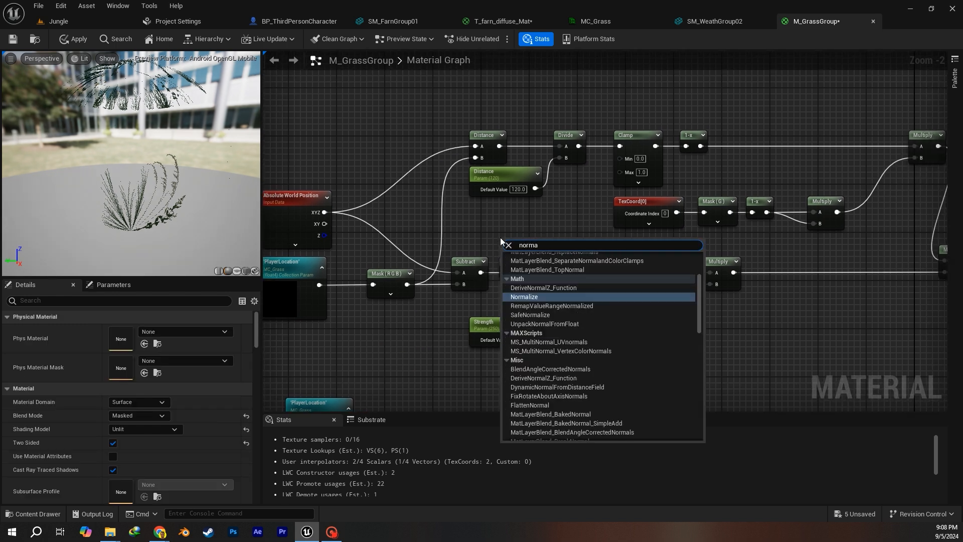
left_click(542, 297)
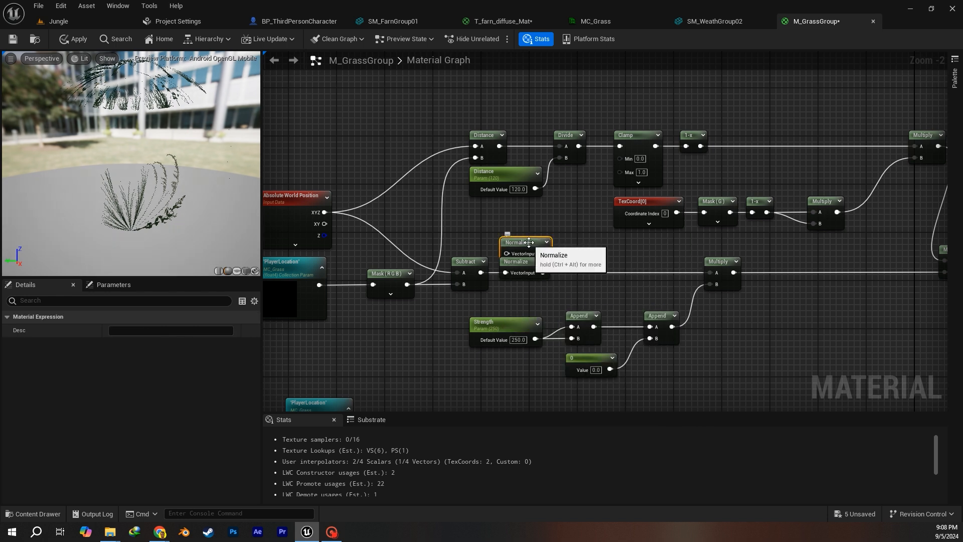
key("Delete")
Add a scalar parameter named Distance below the existing Distance parameter, and delete the new parameter.
right_click_drag(552, 221, 571, 309)
right_click_drag(550, 241, 534, 197)
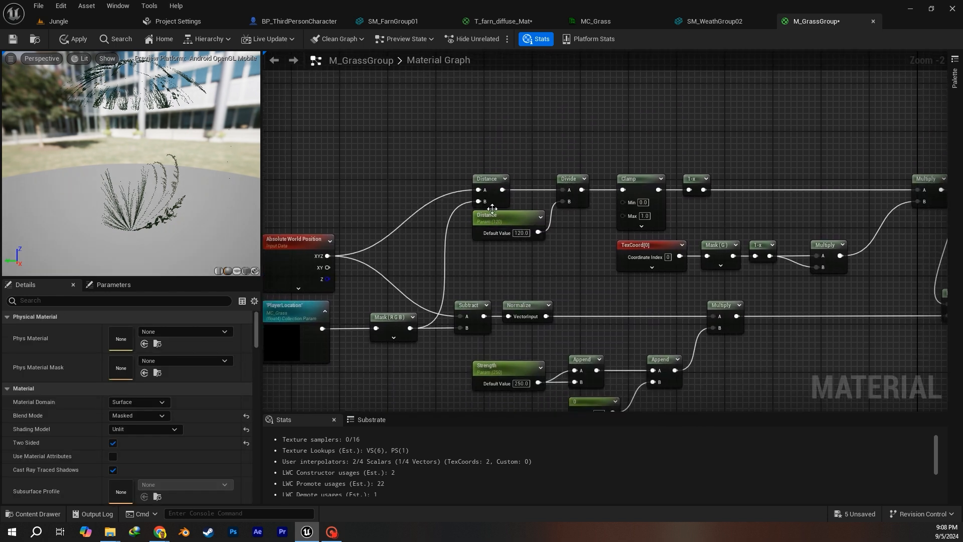
left_click(473, 260)
type("Distance")
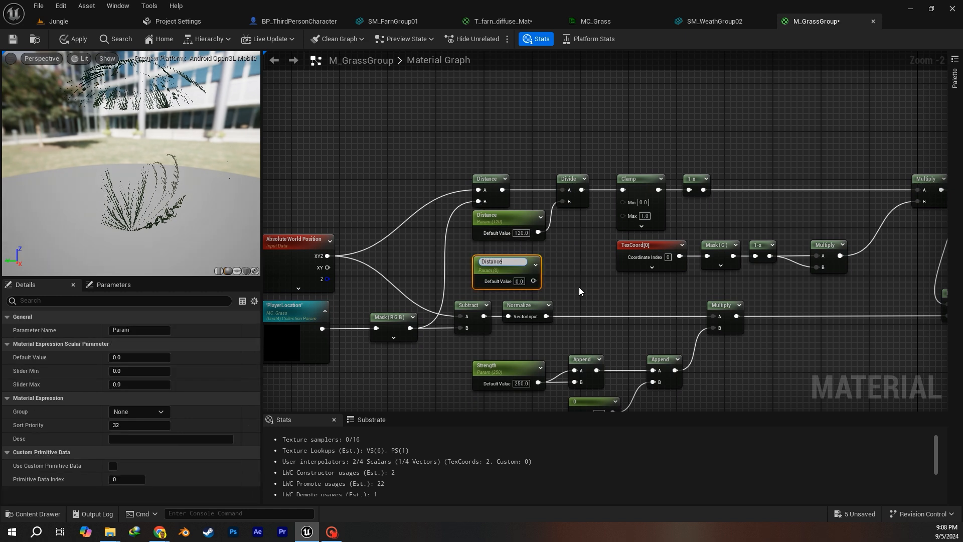
left_click(579, 288)
left_click(503, 265)
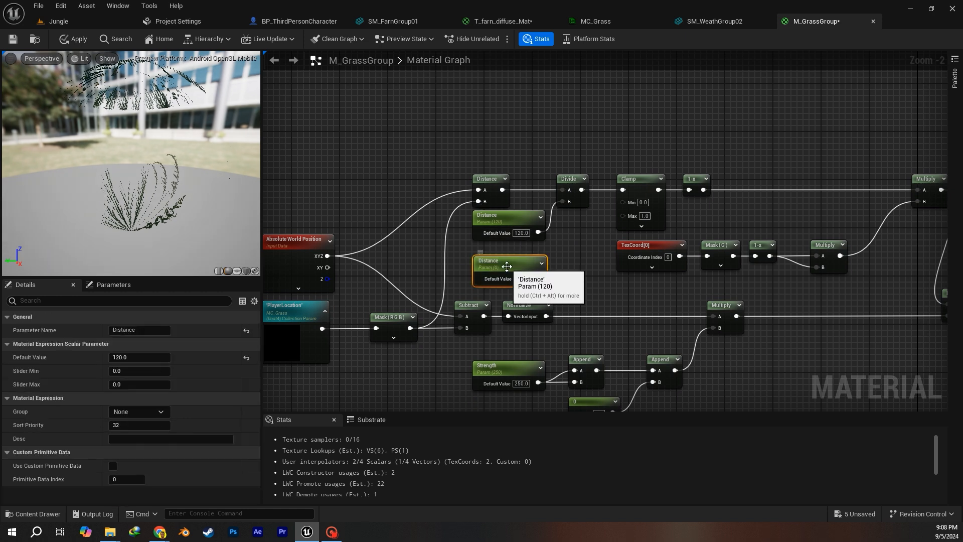
key("Delete")
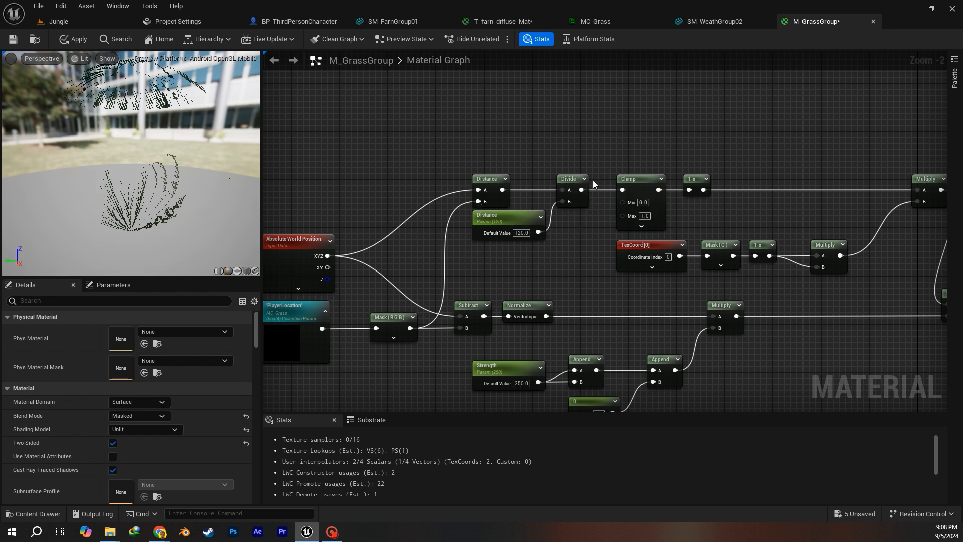
Try adding a Clamp node above the connection between the Divide node and the existing Clamp node.
right_click(597, 153)
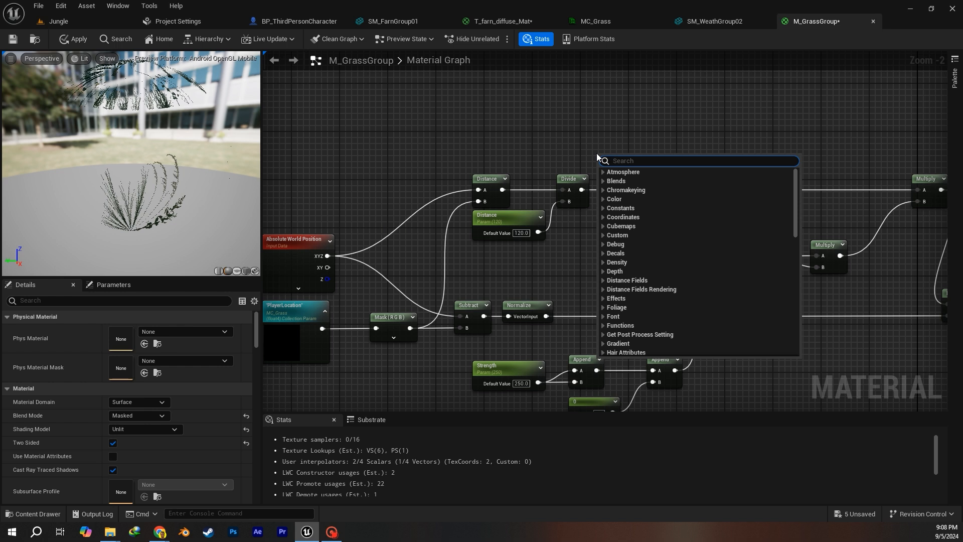
type("clam")
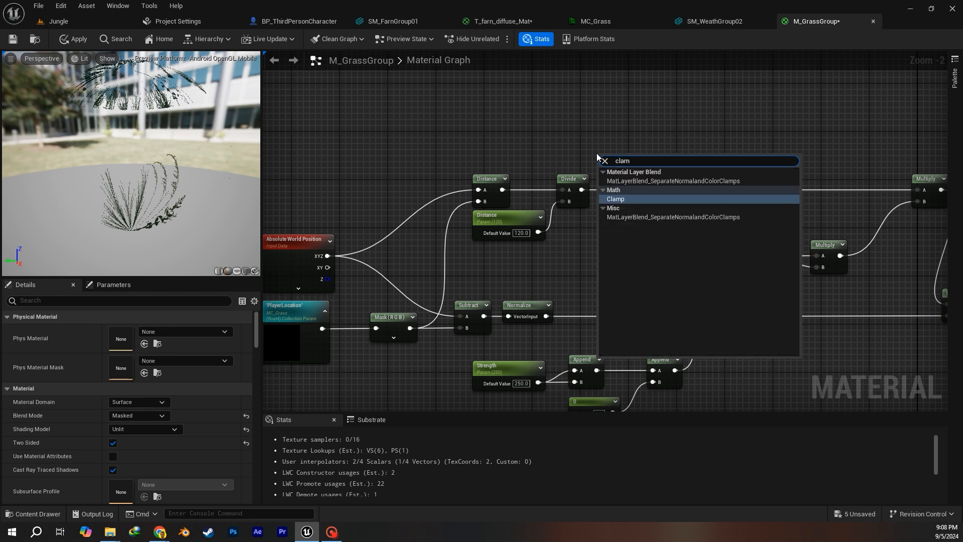
left_click(620, 199)
right_click_drag(672, 178, 643, 174)
scroll(643, 173, "up", 2)
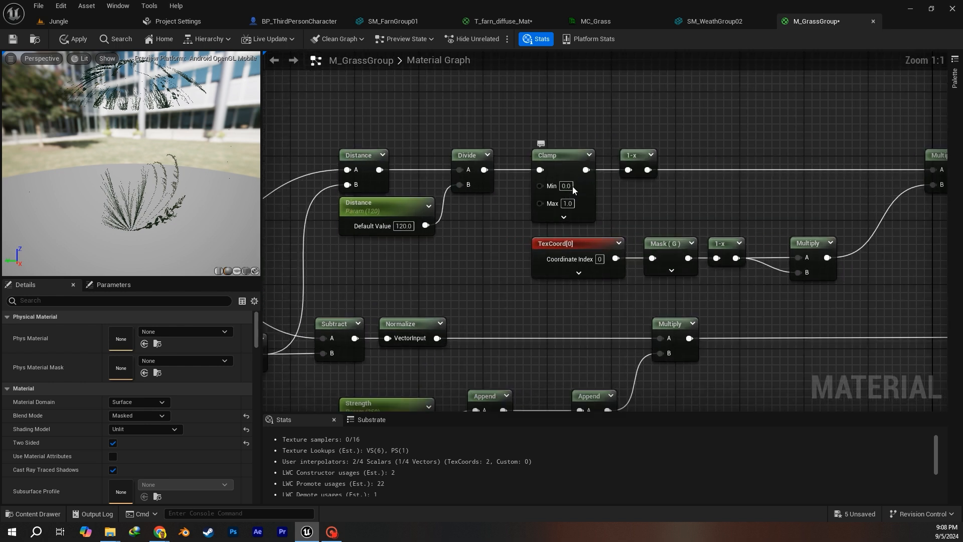
Try adding a OneMinus node between the Clamp node and the existing 1-x node.
right_click(600, 138)
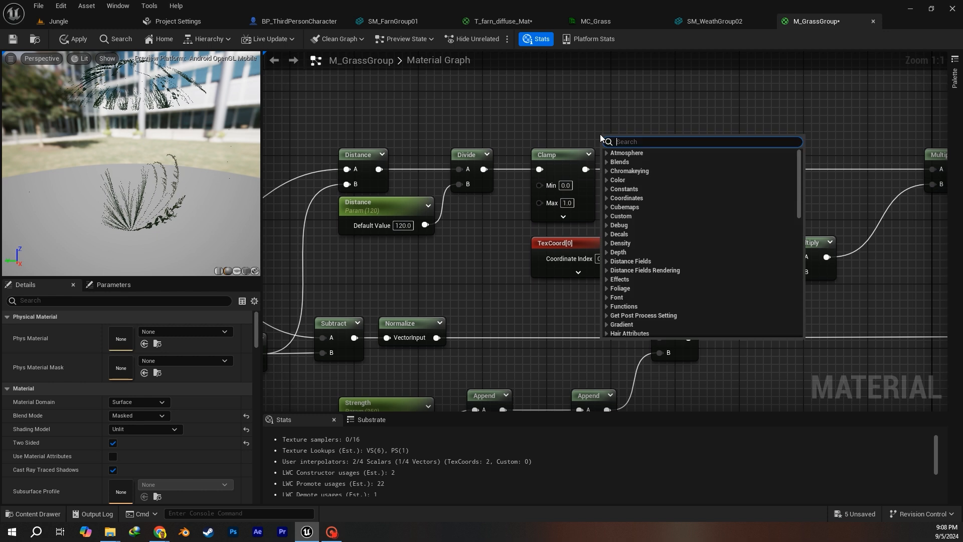
type("oin")
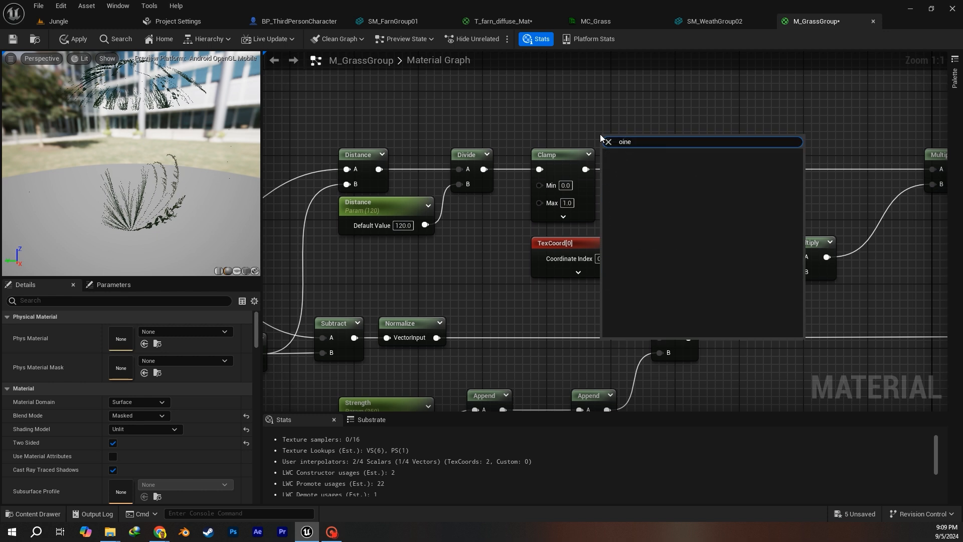
key("BackSpace")
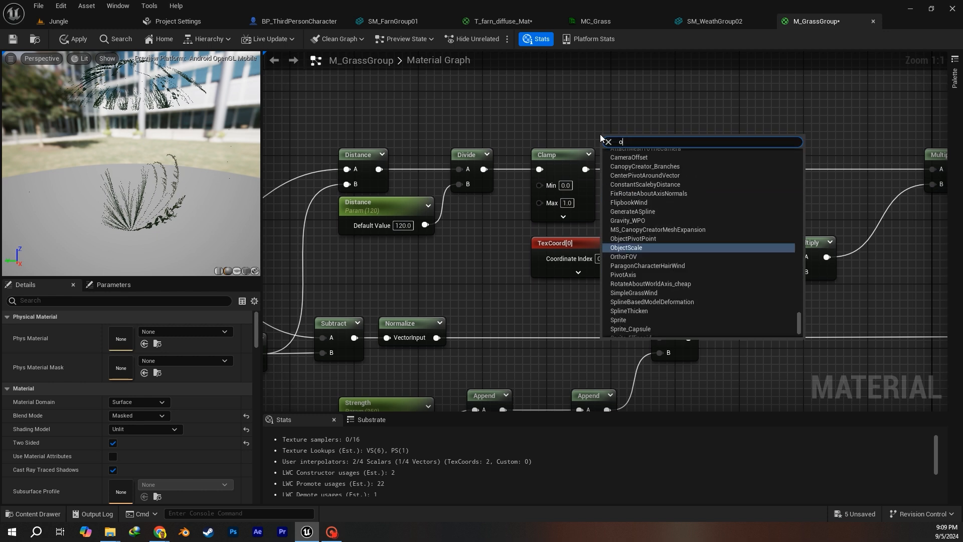
type("nem")
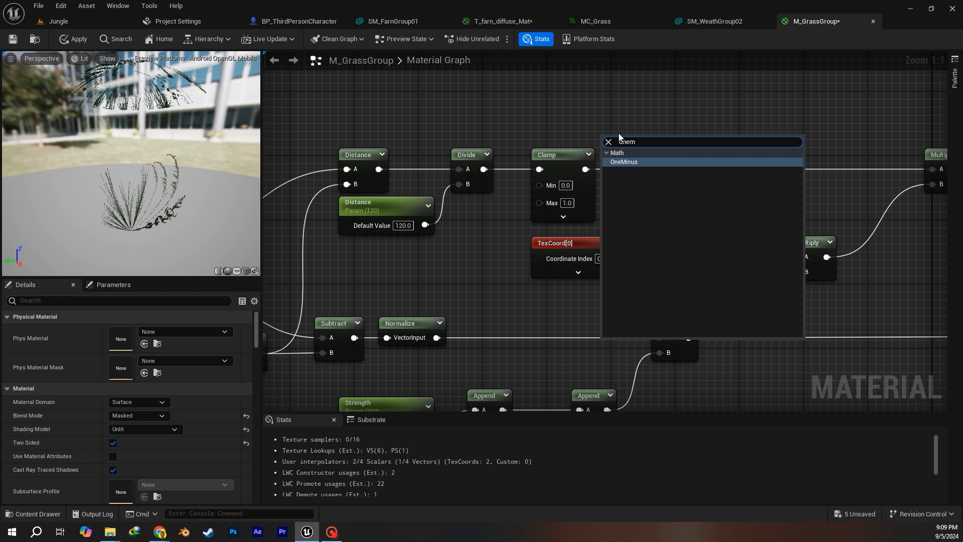
left_click(624, 162)
Add a Multiply node between the upper 1-x node and its connected Multiply node, and delete the new node.
right_click_drag(720, 121, 555, 138)
right_click_drag(669, 185, 736, 185)
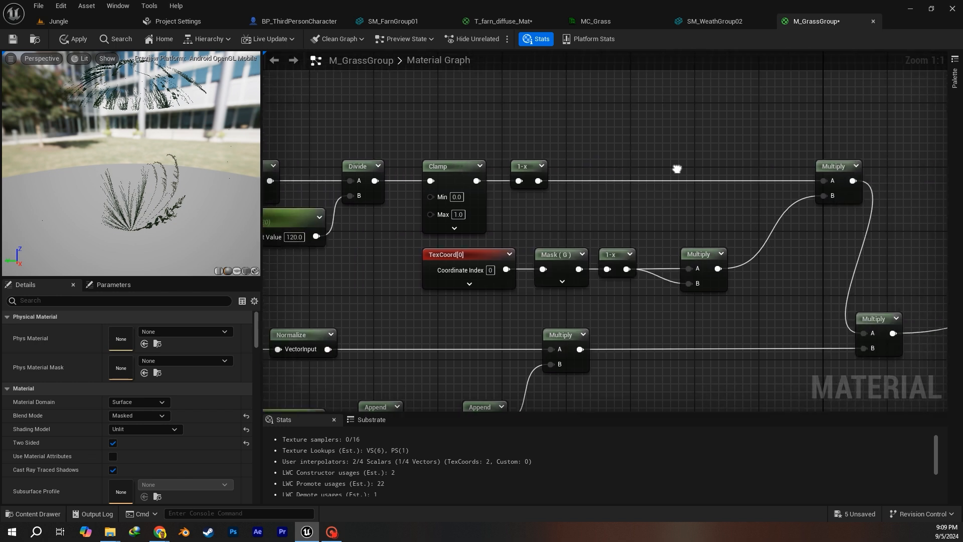
left_click(686, 153)
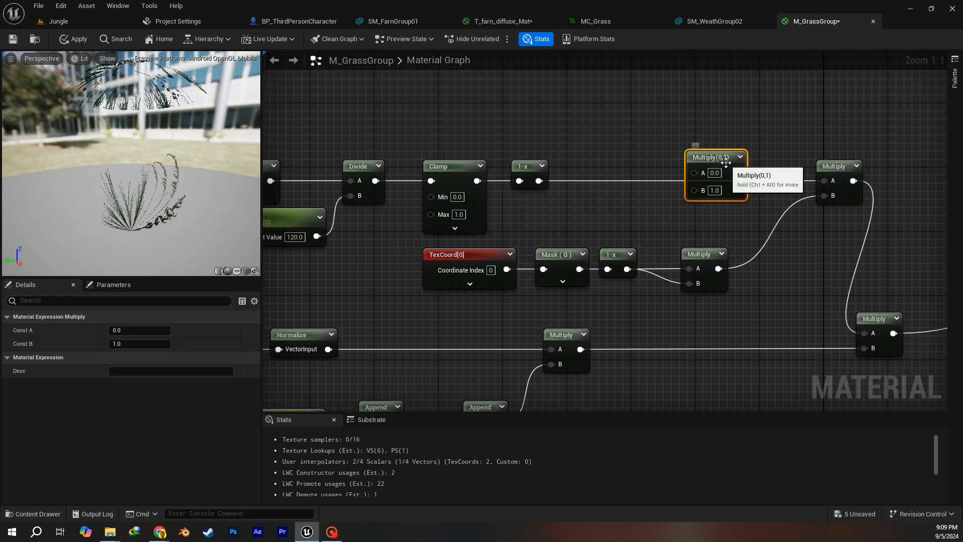
key("Delete")
Add a TextureCoordinate node below the existing TexCoord[0] node, and delete the new node.
right_click_drag(589, 241, 624, 207)
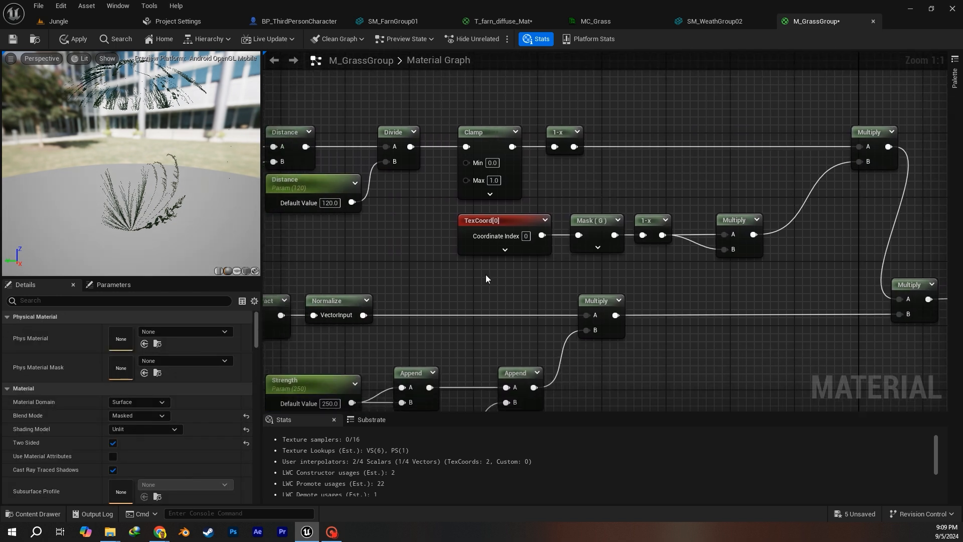
right_click(486, 275)
type("tex")
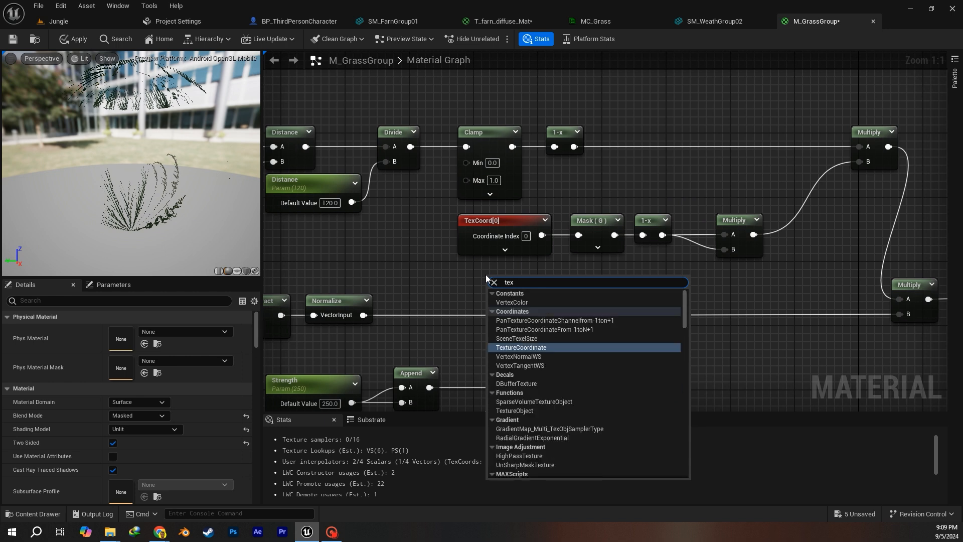
left_click(547, 348)
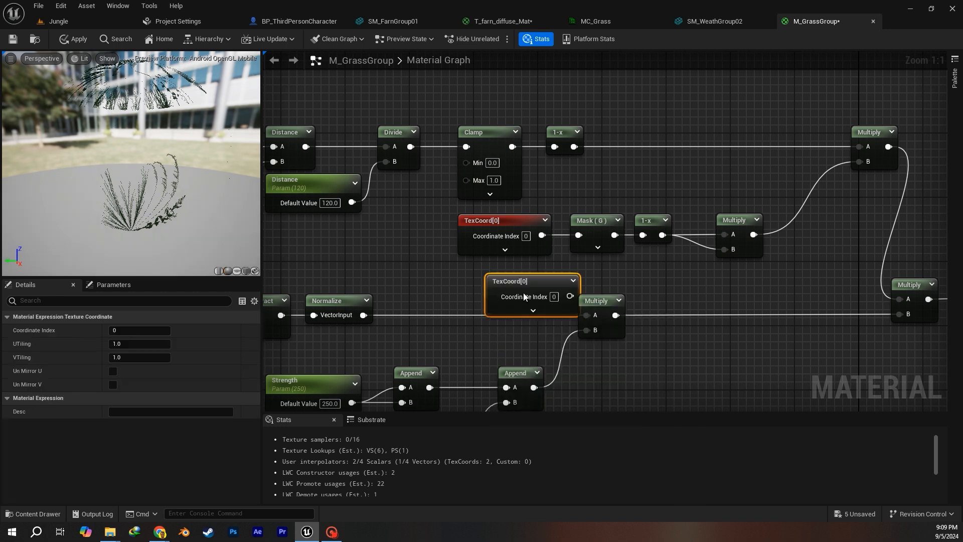
key("Delete")
Add a ComponentMask node from the TexCoord[0] output with only the G channel enabled, and delete the new node.
left_click(502, 223)
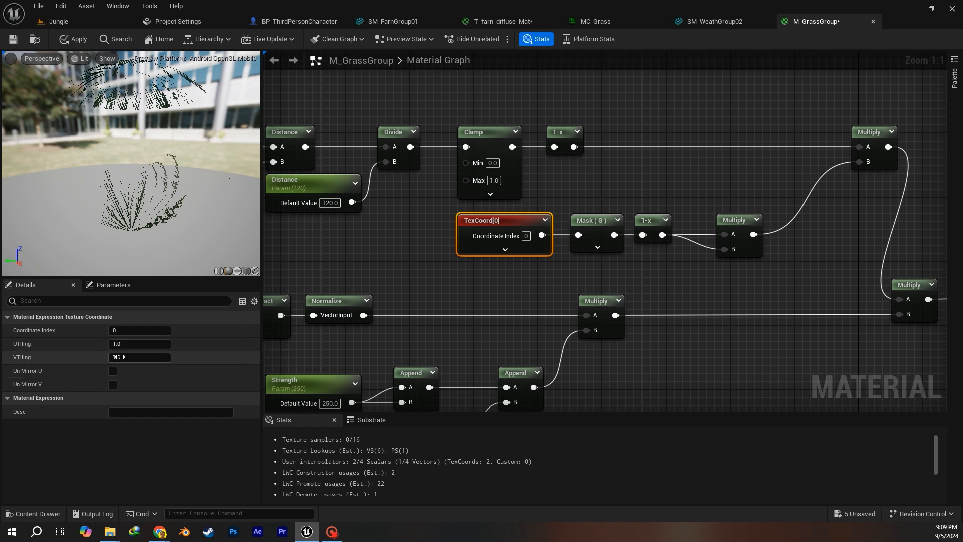
left_click_drag(581, 236, 551, 273)
type("mask")
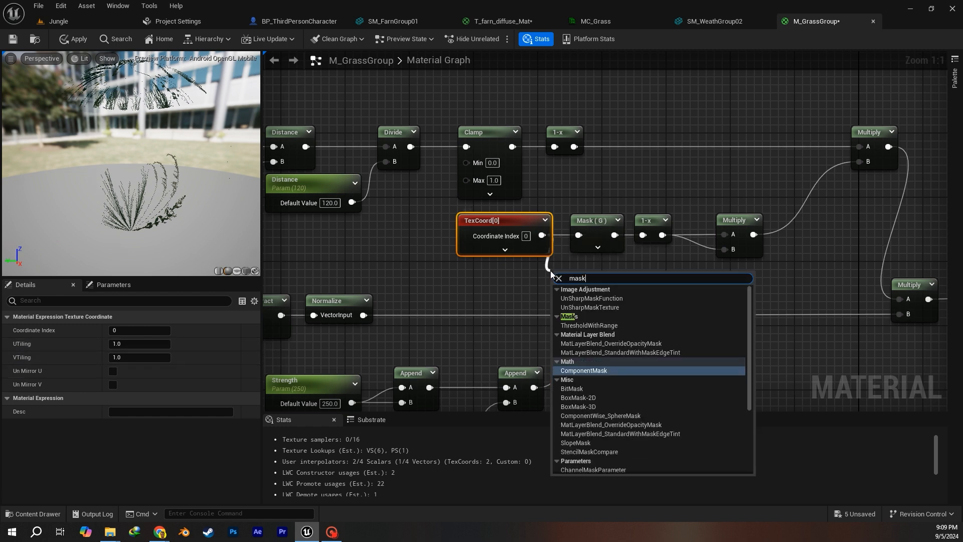
left_click(602, 389)
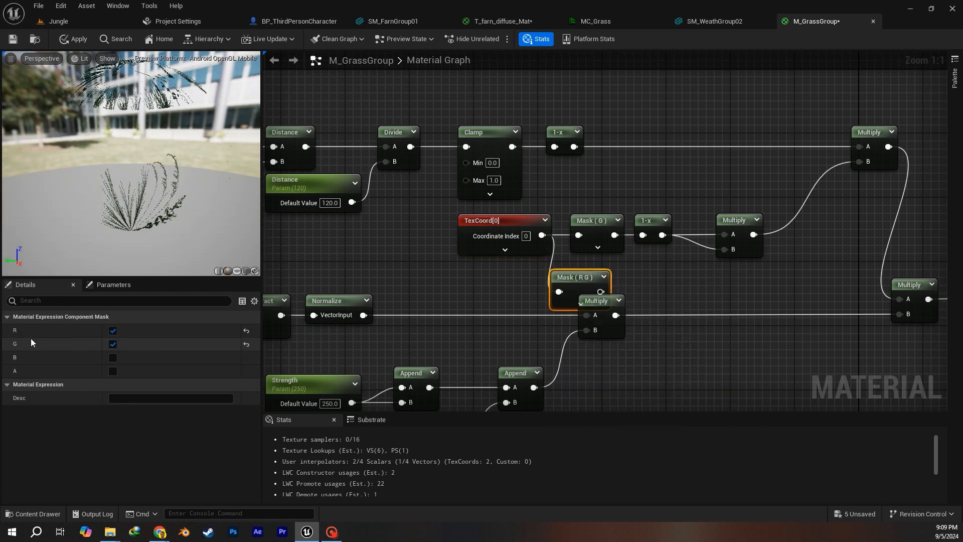
left_click(113, 331)
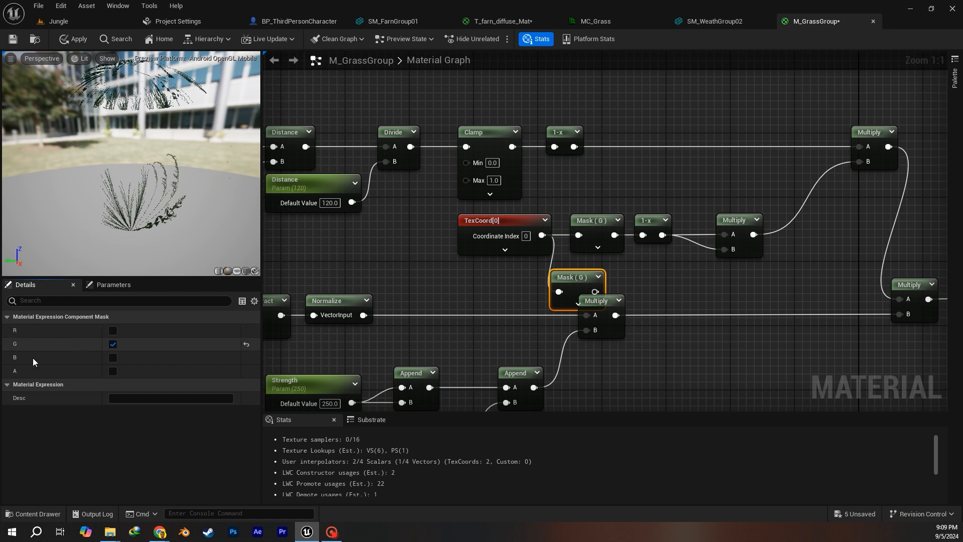
key("Delete")
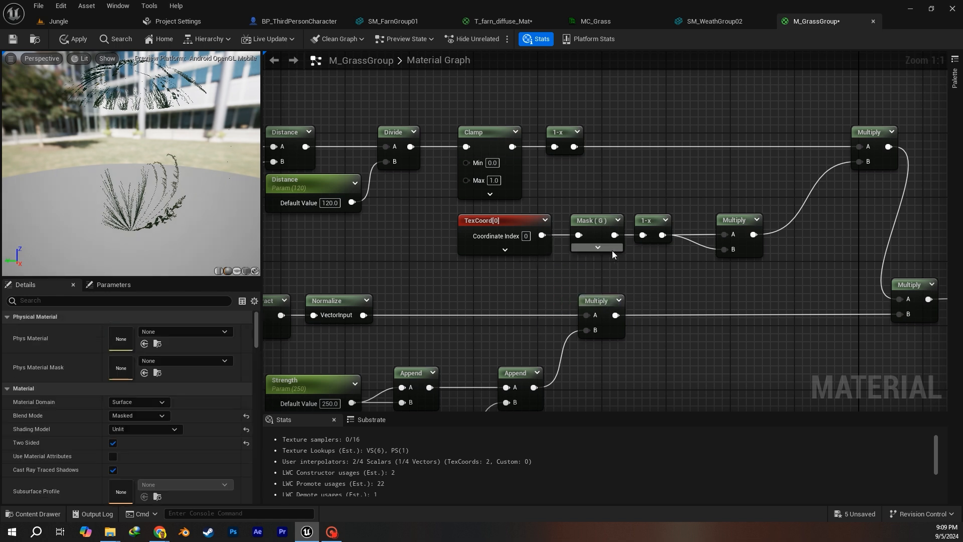
Look up the OneMinus node from the Mask (G) output without adding it, and review the Multiply nodes that follow.
left_click_drag(614, 235, 644, 260)
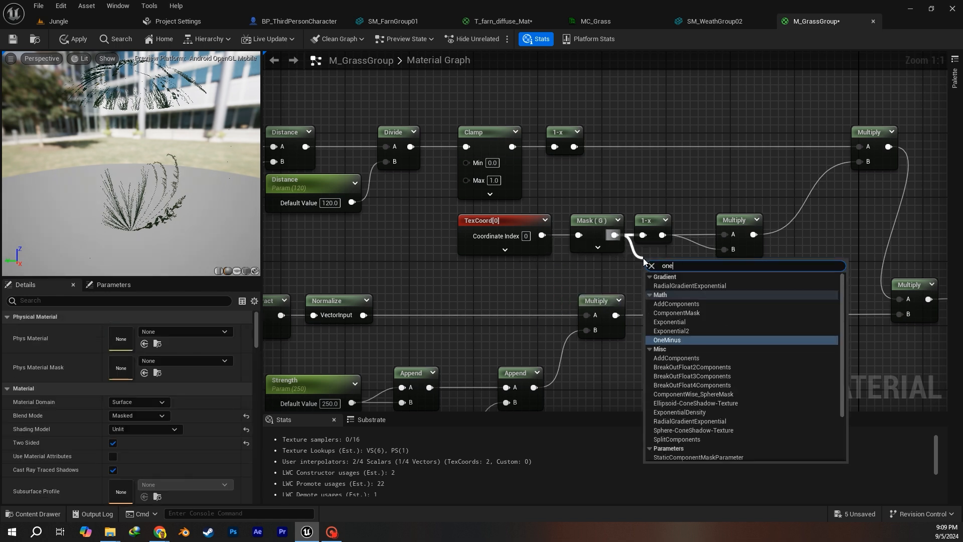
left_click(698, 254)
right_click_drag(712, 278, 618, 280)
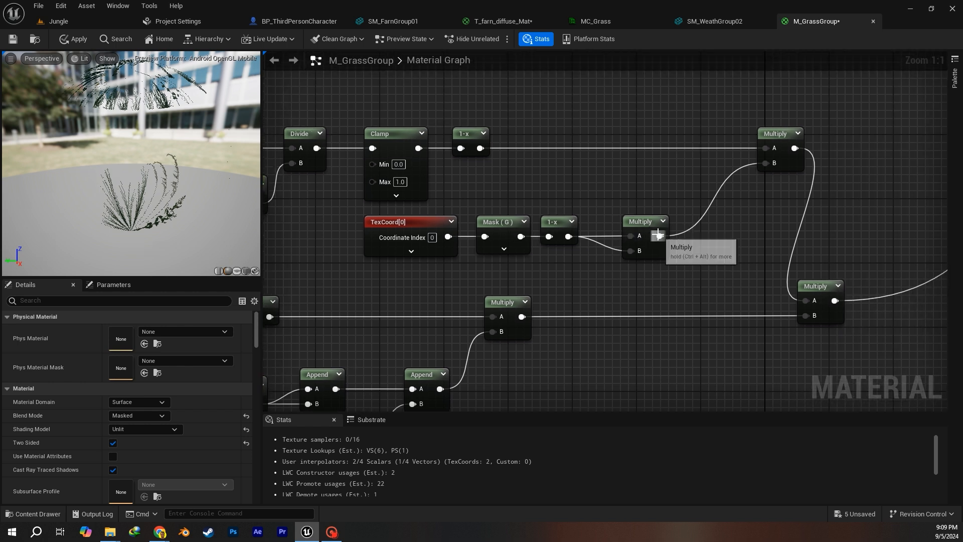
right_click_drag(773, 234, 720, 175)
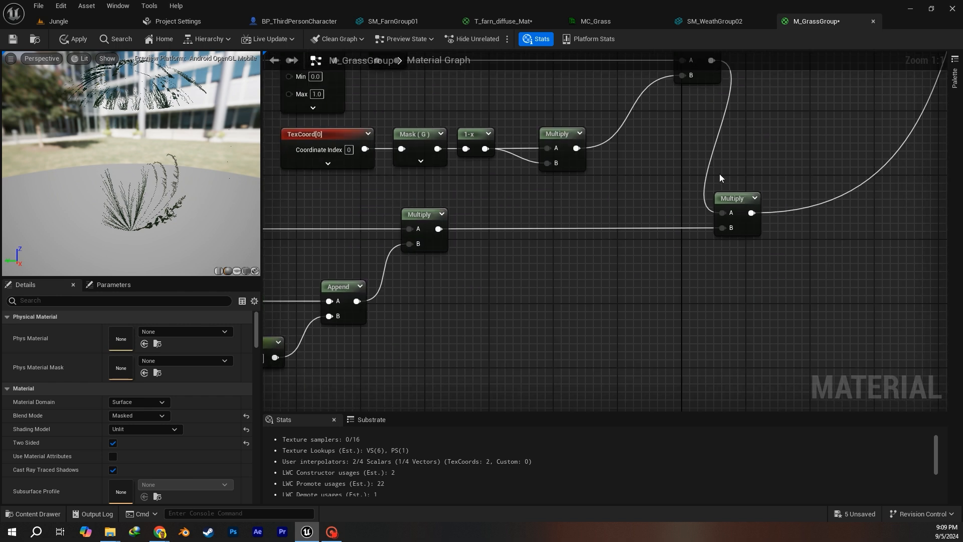
Add a scalar parameter below the existing Strength parameter, and delete the new parameter.
right_click_drag(544, 232, 577, 235)
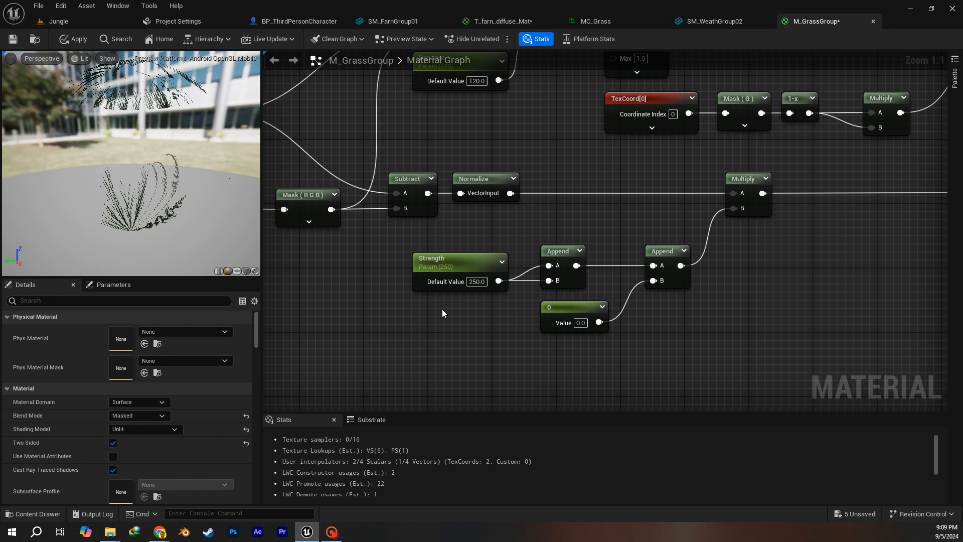
key("s")
left_click(414, 324)
left_click(528, 376)
left_click(446, 332)
key("Delete")
Add an AppendVector node below the Strength parameter, and delete the new node.
right_click(455, 353)
type("append")
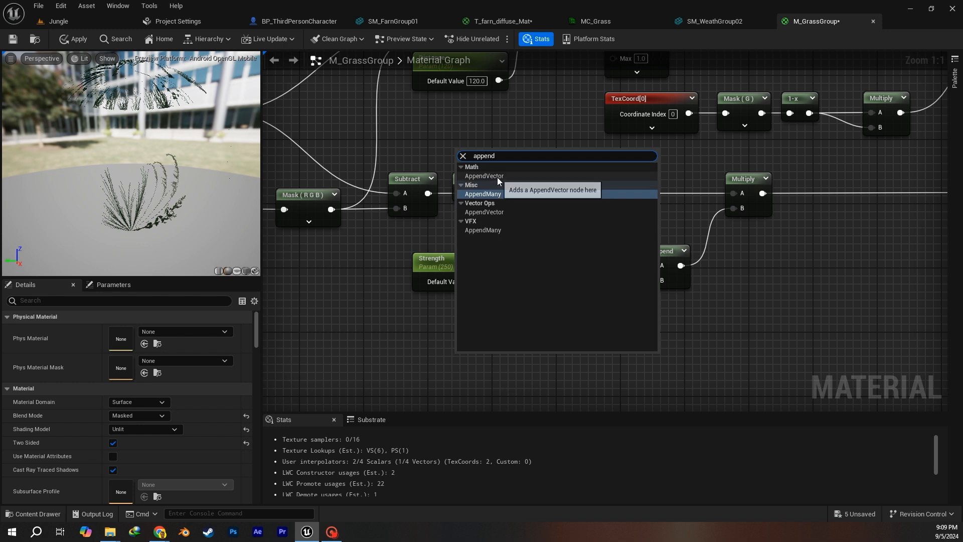
left_click(498, 177)
left_click_drag(479, 362, 501, 340)
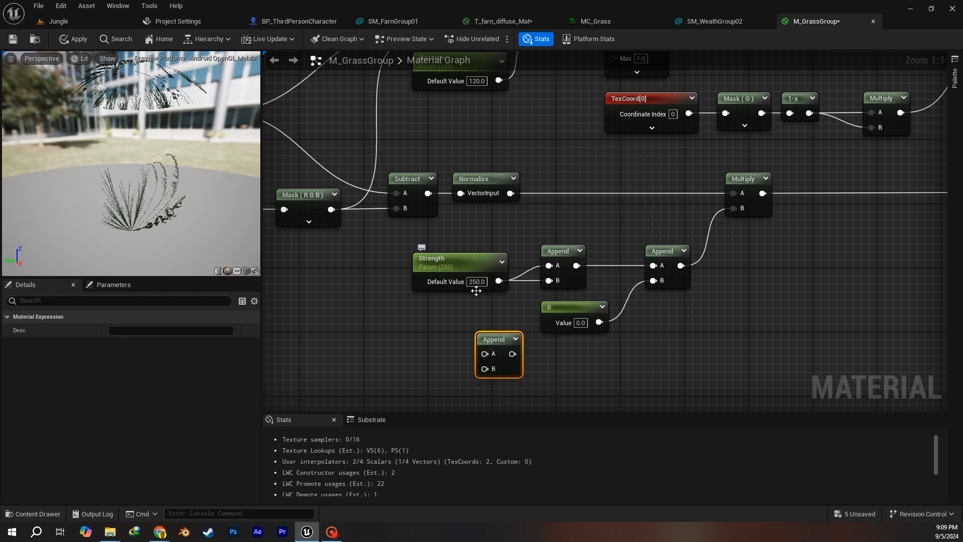
key("Delete")
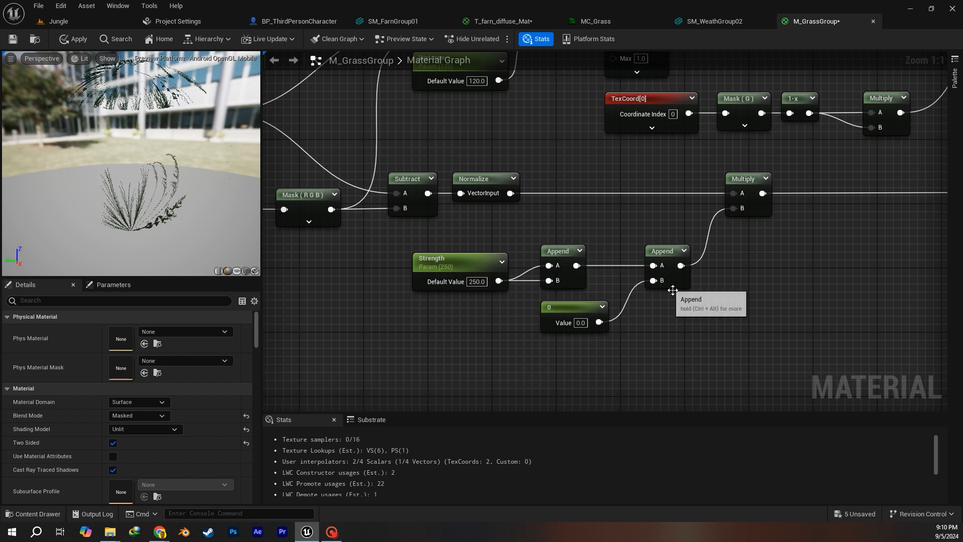
Trace the Strength and Append chain through the Multiply nodes to the Add node feeding World Position Offset.
right_click_drag(573, 235, 482, 218)
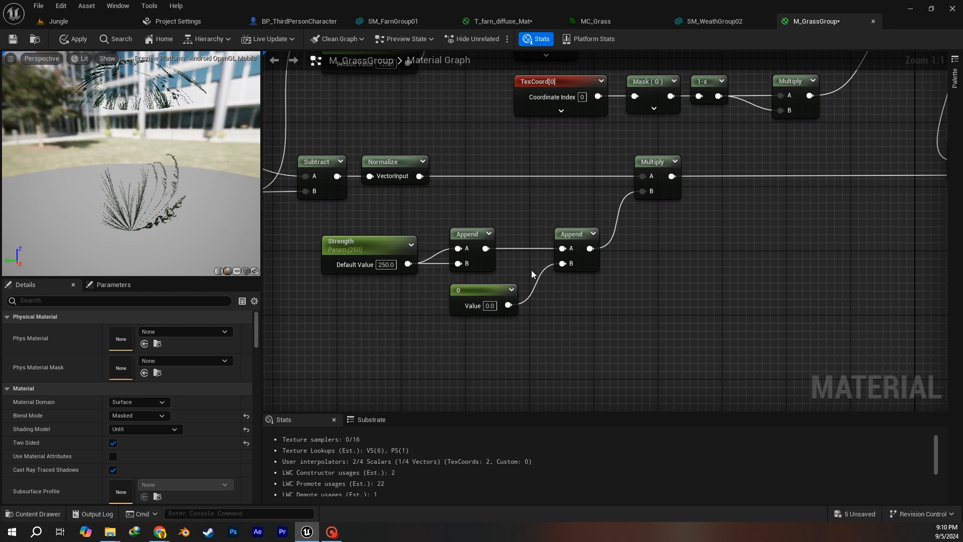
right_click_drag(647, 286, 593, 331)
right_click_drag(494, 270, 721, 291)
scroll(513, 258, "down", 2)
right_click_drag(729, 252, 819, 163)
left_click_drag(504, 258, 395, 365)
key("Delete")
right_click_drag(811, 291, 394, 349)
right_click_drag(597, 193, 535, 279)
scroll(535, 279, "down", 2)
right_click_drag(600, 250, 507, 338)
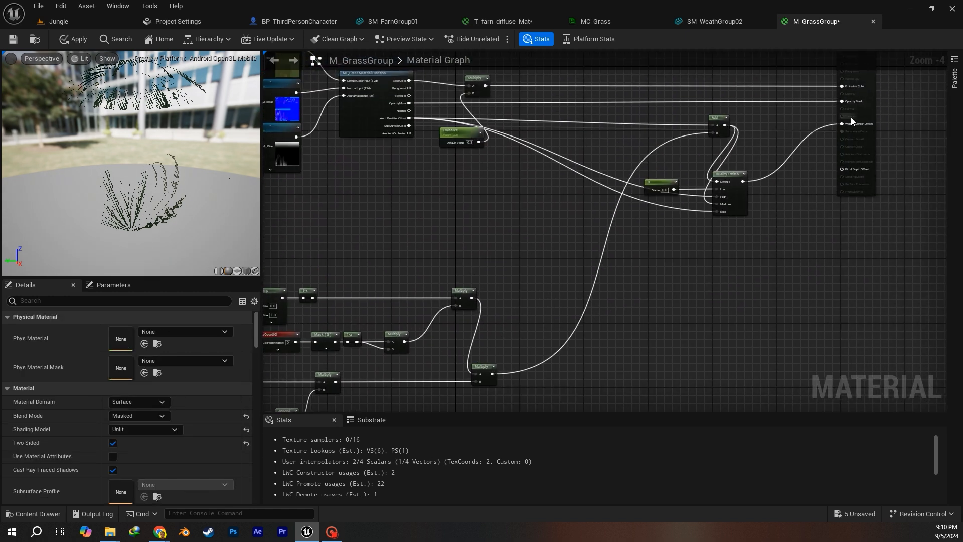
Review the Diffuse, Normal and Alpha texture parameters and the outputs of the MF_GrassMaterialFunction node.
scroll(848, 124, "up", 1)
right_click_drag(533, 246, 754, 247)
scroll(408, 247, "down", 2)
right_click_drag(406, 233, 519, 252)
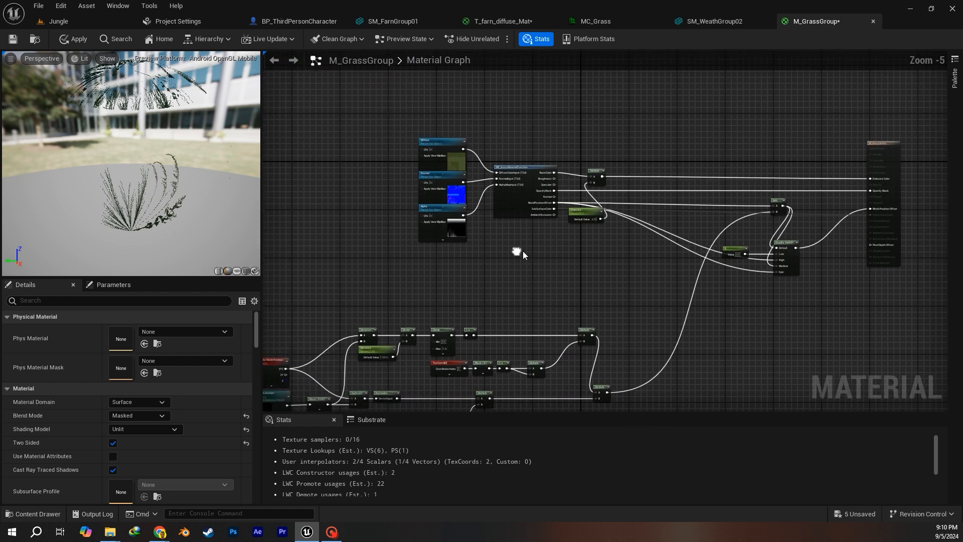
scroll(518, 190, "up", 2)
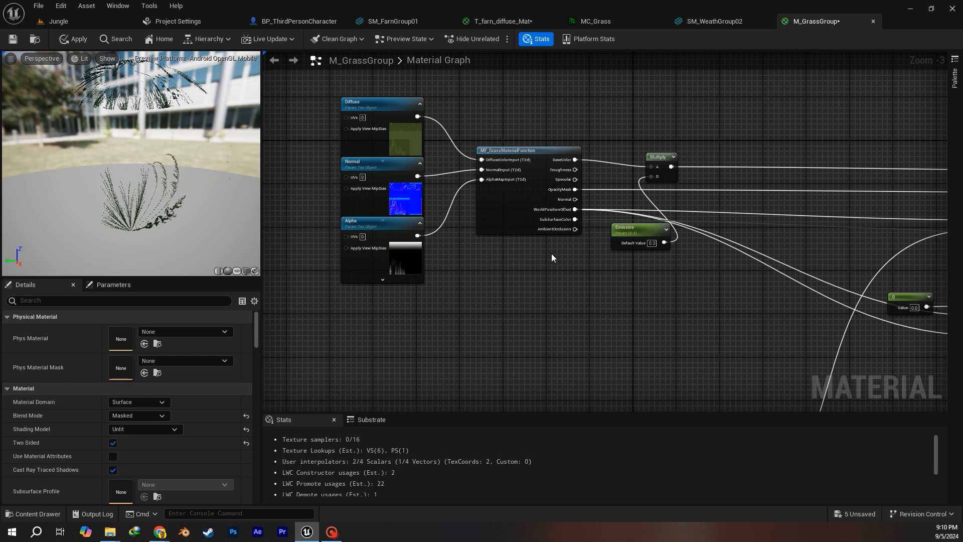
right_click_drag(629, 320, 654, 424)
scroll(787, 191, "down", 1)
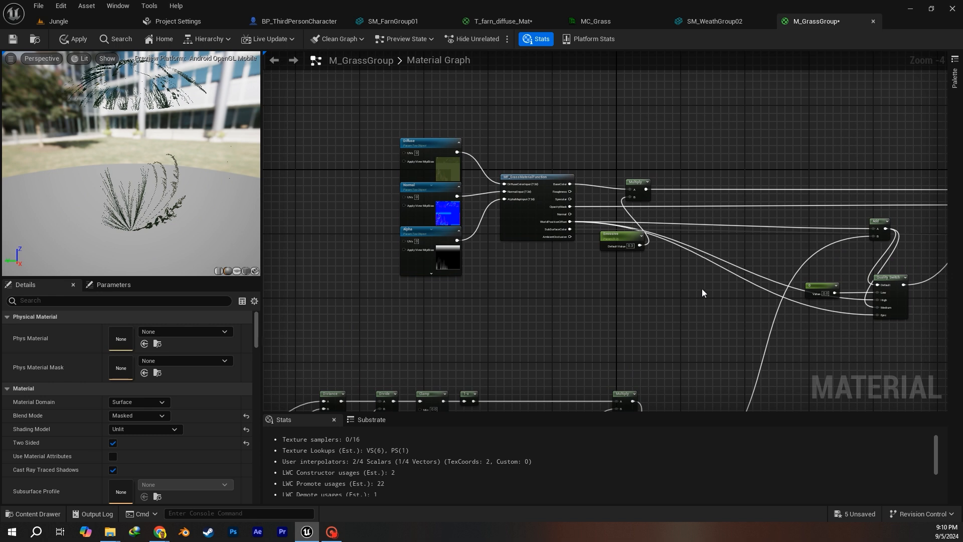
Space the Add node and the Quality Switch node further apart in the World Position Offset section of the graph.
right_click_drag(717, 288, 501, 181)
scroll(658, 182, "up", 3)
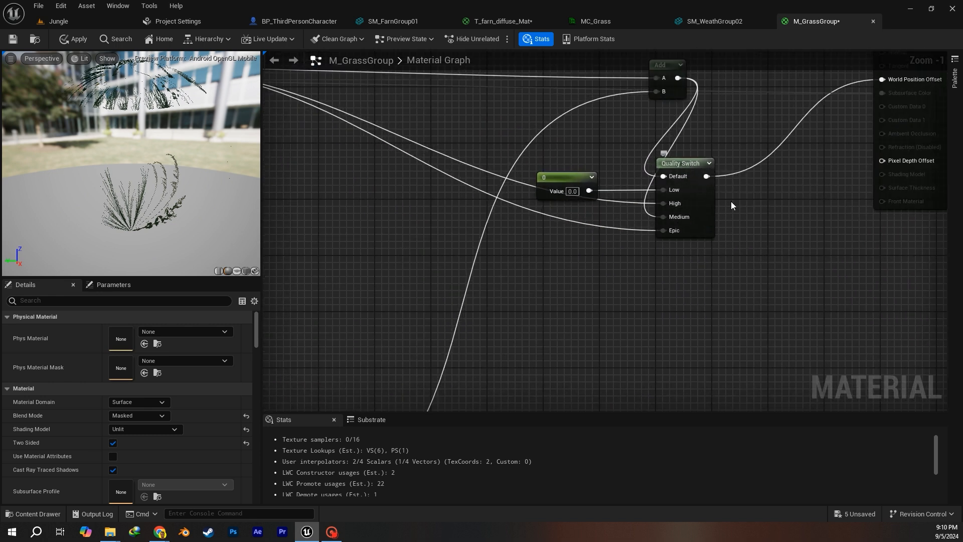
right_click_drag(731, 205, 605, 214)
left_click_drag(567, 181, 614, 187)
left_click_drag(538, 92, 481, 92)
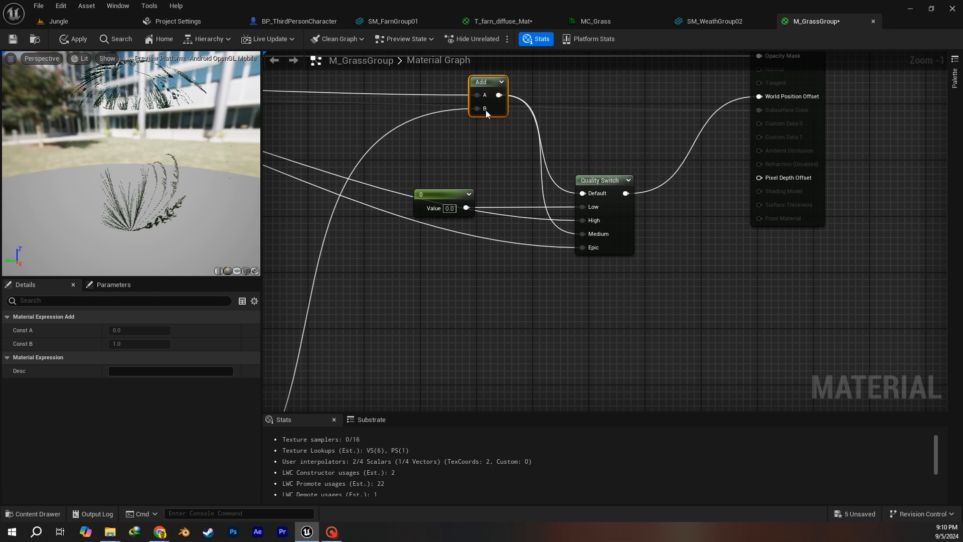
Examine the Quality Switch inputs and single out the texture, MF_GrassMaterialFunction, Multiply and Emissive nodes as the base material group.
right_click_drag(428, 264, 562, 170)
scroll(608, 218, "down", 1)
right_click_drag(622, 199, 613, 254)
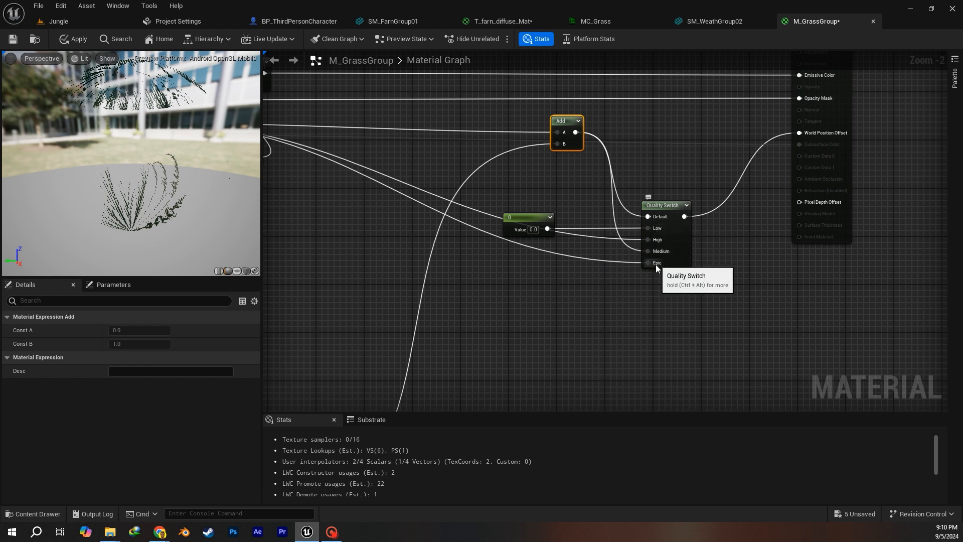
right_click_drag(470, 249, 630, 274)
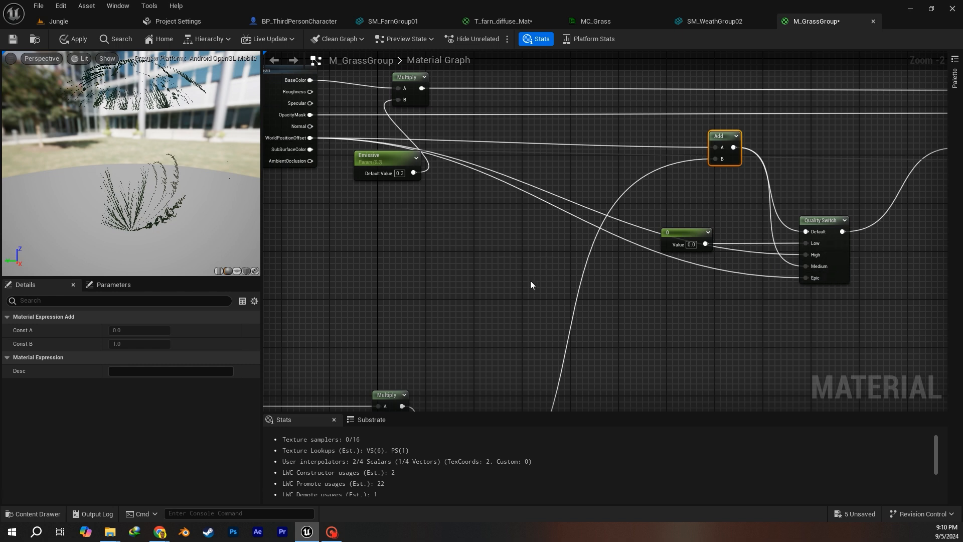
scroll(505, 261, "down", 2)
left_click_drag(714, 95, 469, 248)
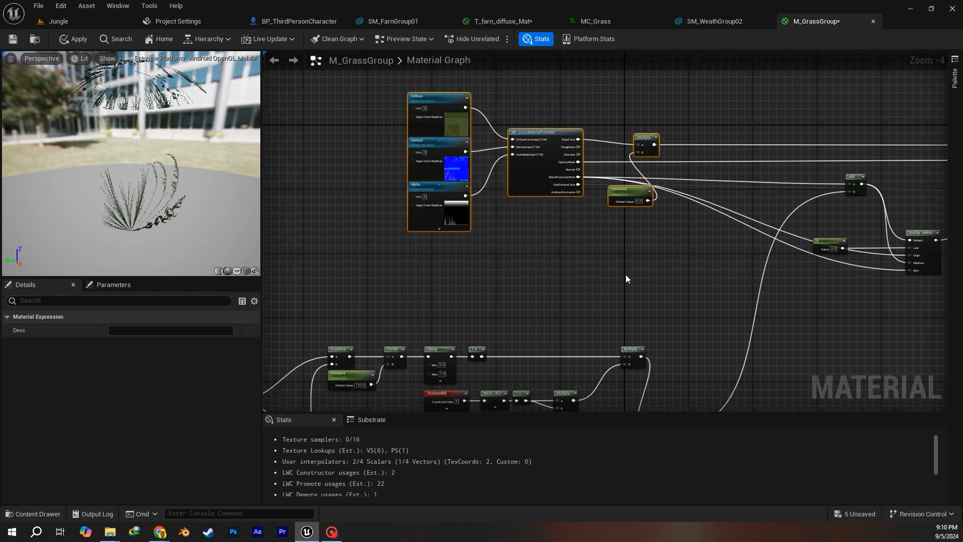
right_click_drag(662, 302, 746, 195)
left_click(733, 210)
scroll(609, 309, "down", 1)
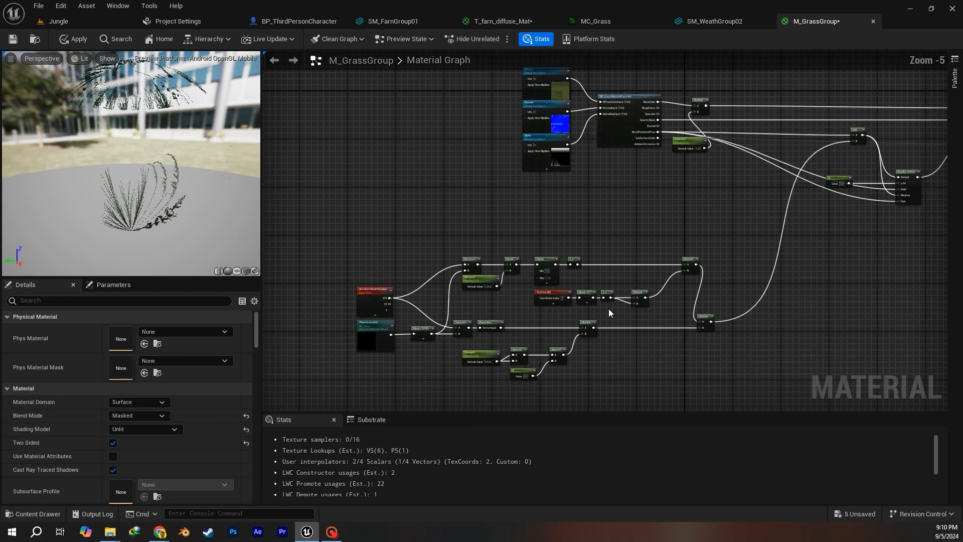
Apply the changes to M_GrassGroup, locate the material in the Grass folder and view its available asset actions.
right_click_drag(609, 308, 636, 227)
left_click(79, 40)
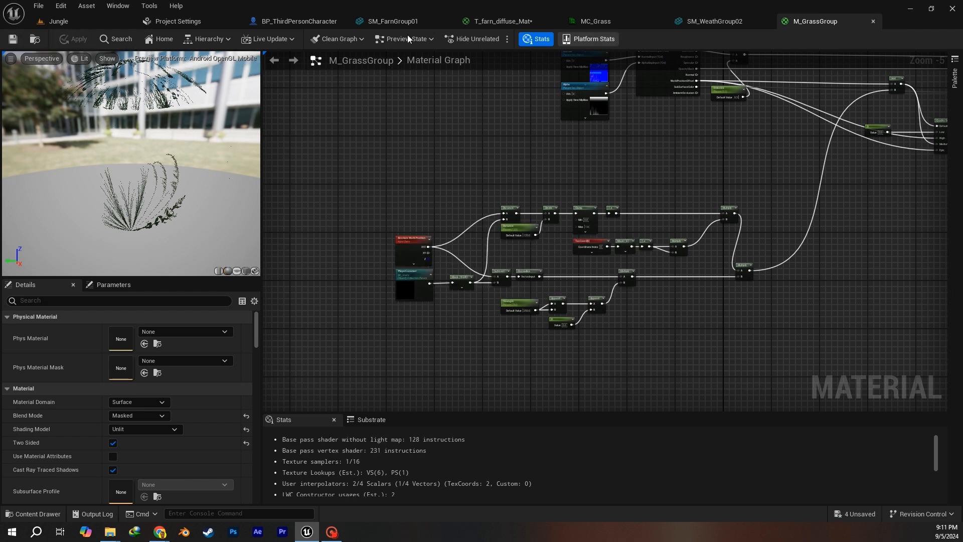
left_click(35, 40)
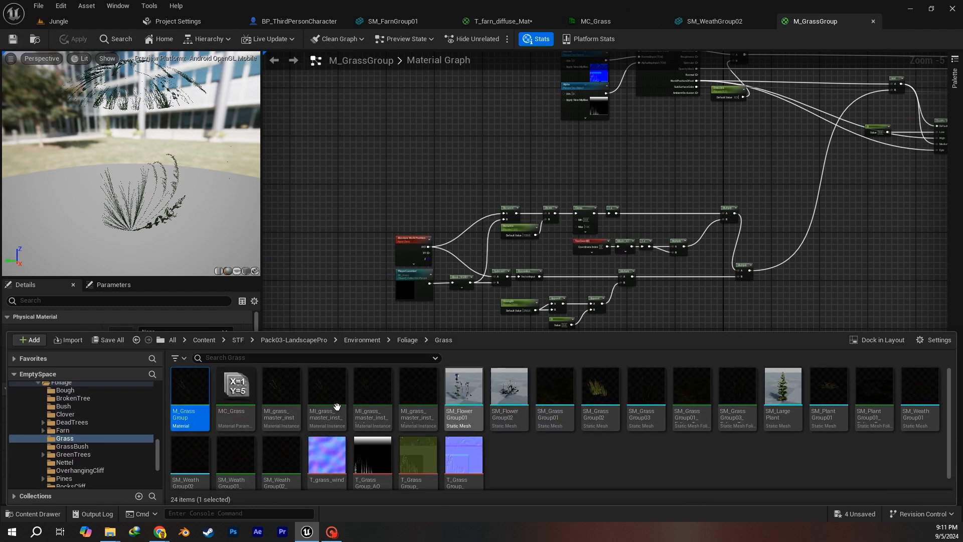
right_click(191, 394)
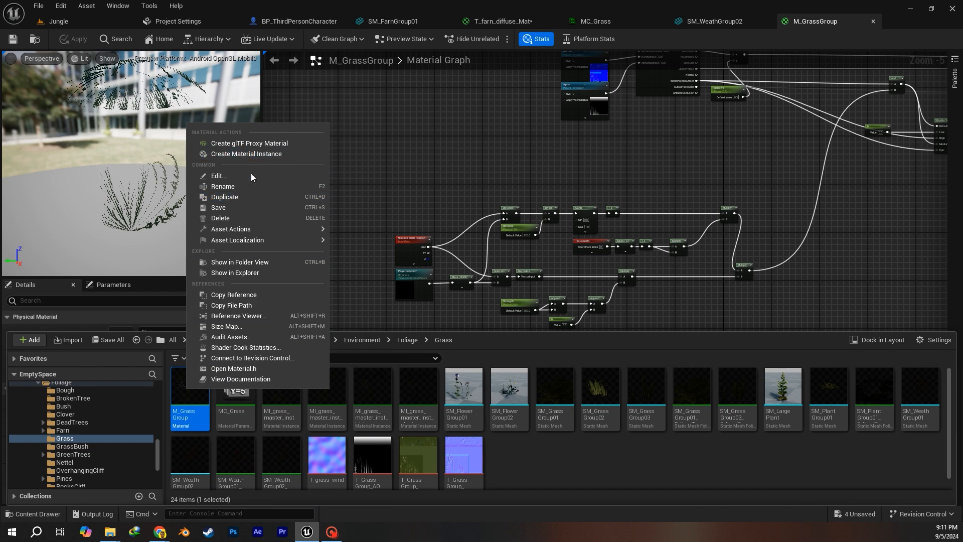
left_click(519, 448)
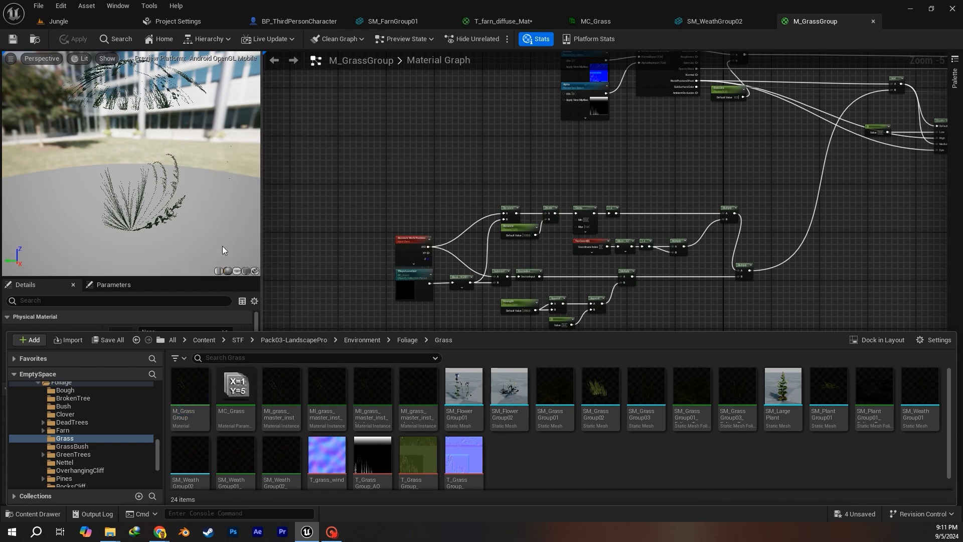
Open the SM_WeathGroup02 mesh from the Jungle level's foliage settings to inspect its assigned material.
left_click(71, 22)
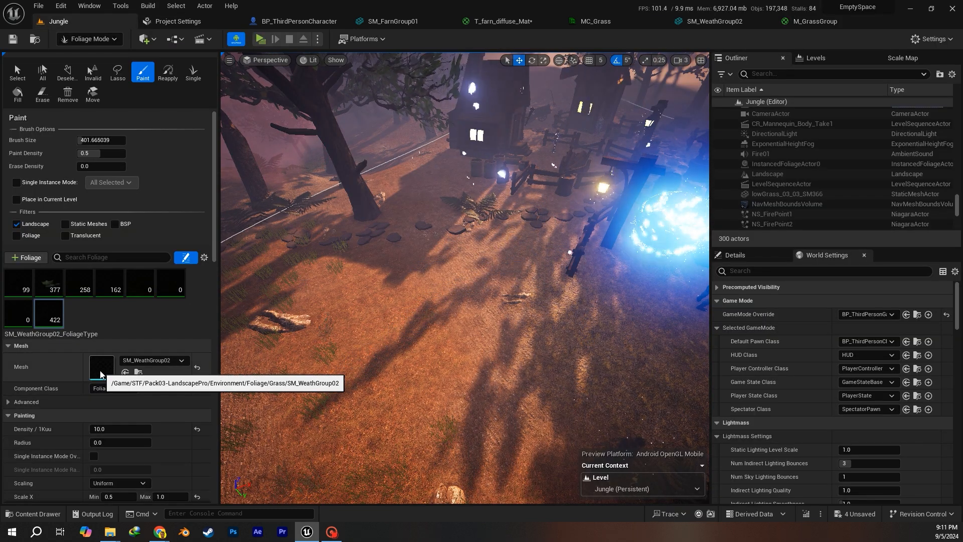
double_click(101, 375)
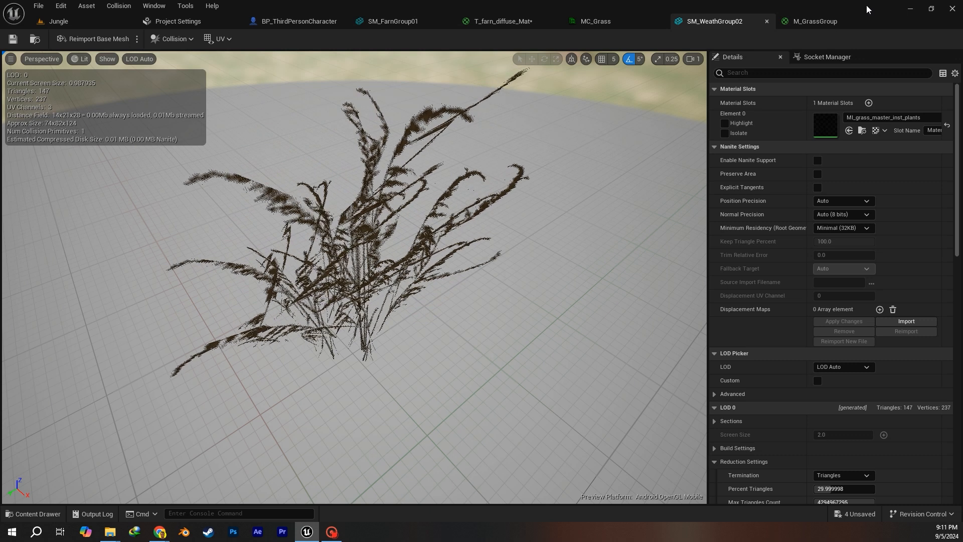
Review the complete M_GrassGroup material graph from the player location inputs to the final material output.
left_click(823, 21)
scroll(730, 195, "down", 1)
scroll(664, 234, "up", 2)
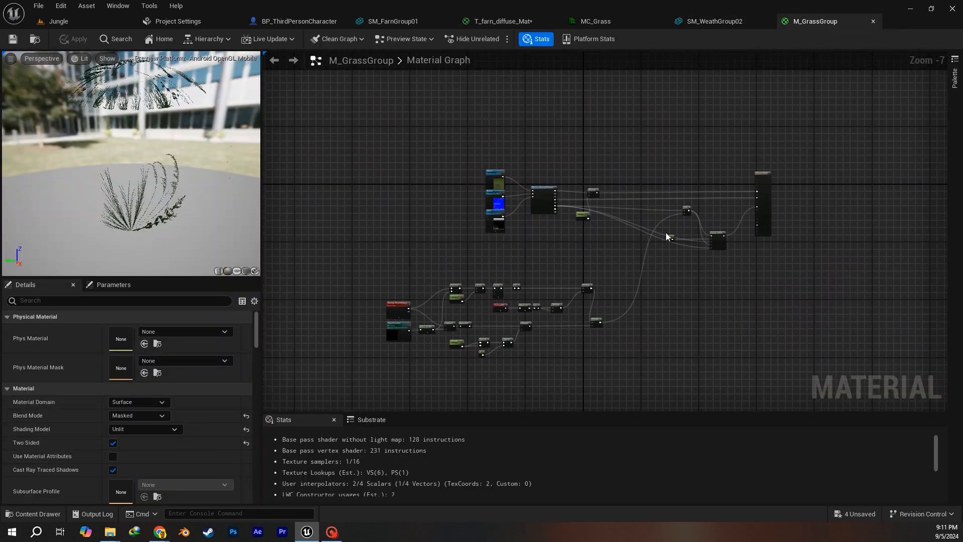
right_click_drag(509, 231, 564, 197)
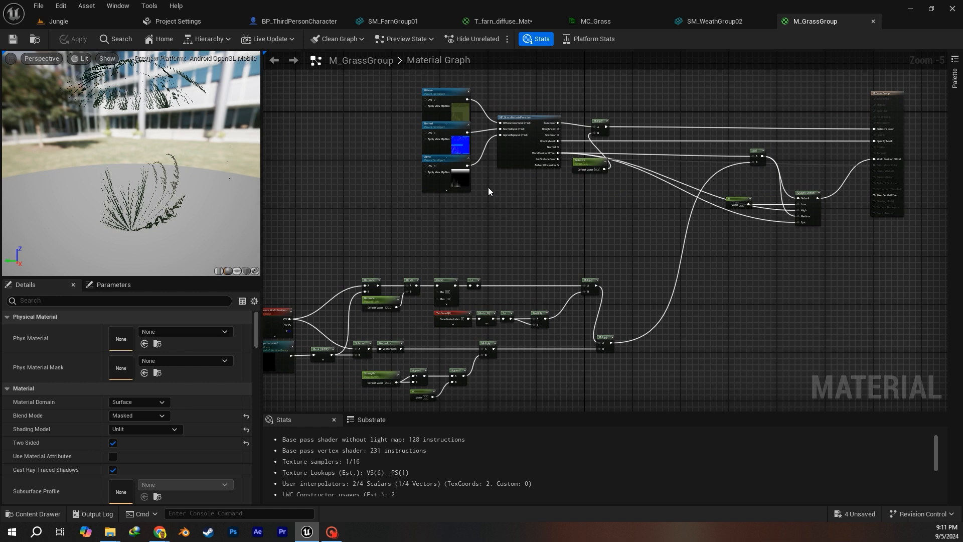
right_click_drag(577, 221, 647, 209)
scroll(663, 243, "down", 1)
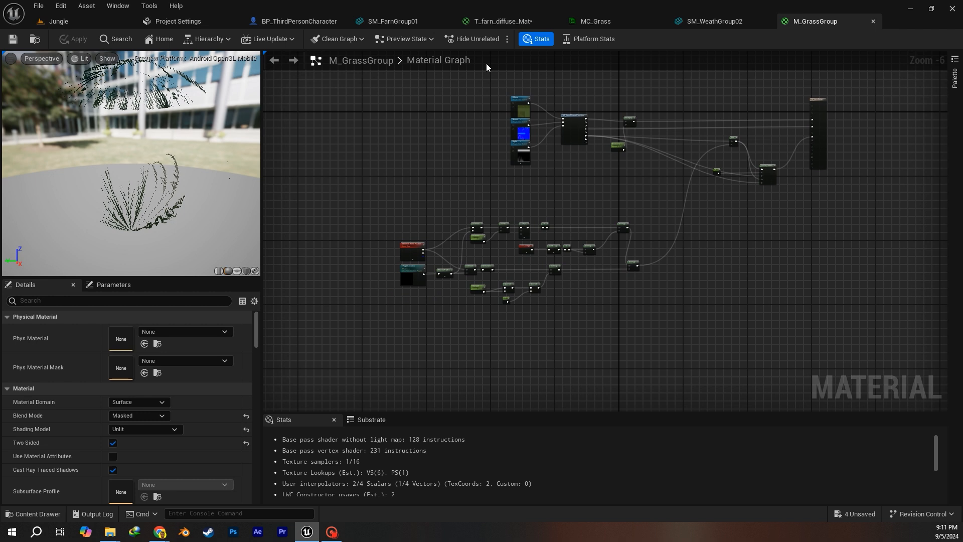
Examine how PlayerLocationUpdate in BP_ThirdPersonCharacter passes Get Actor Location to the PlayerLocation parameter, and save the blueprint.
left_click(294, 21)
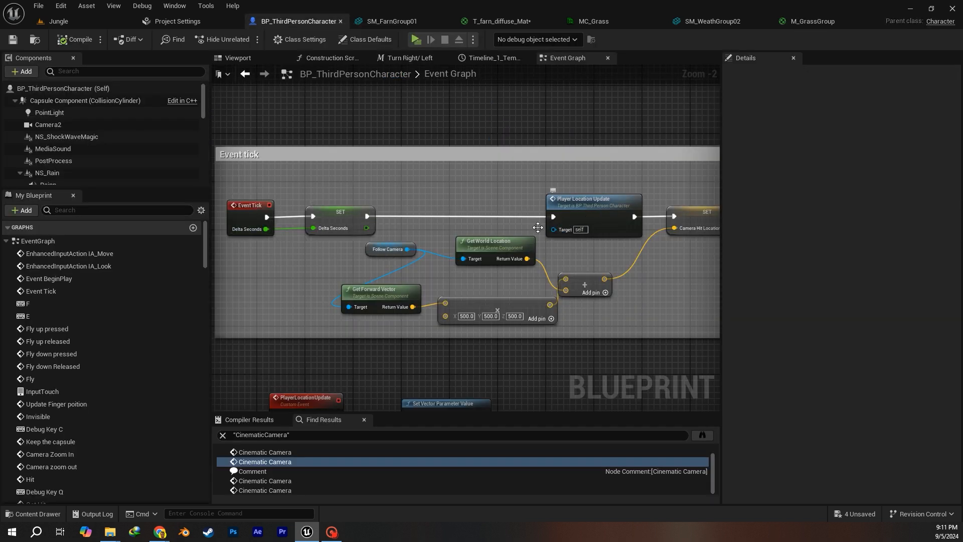
double_click(572, 219)
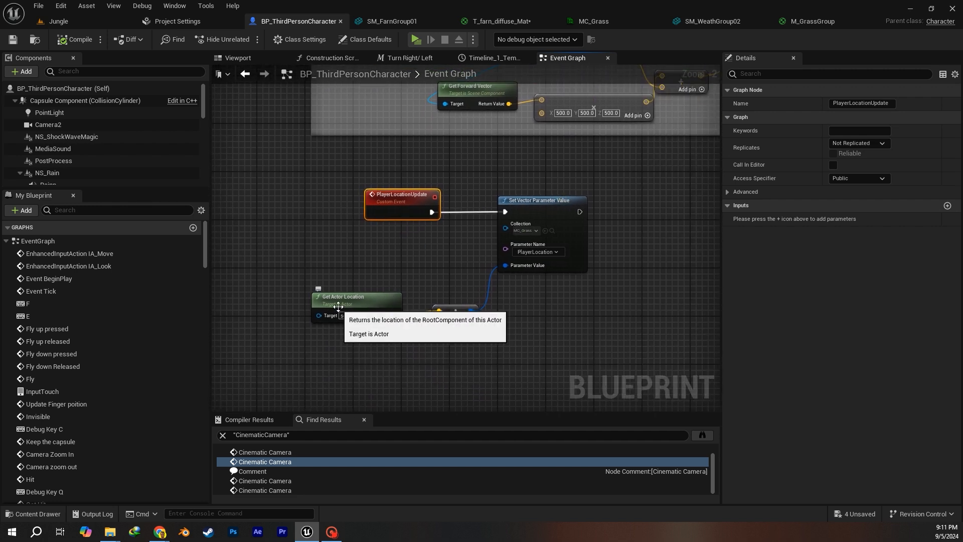
left_click_drag(299, 272, 481, 366)
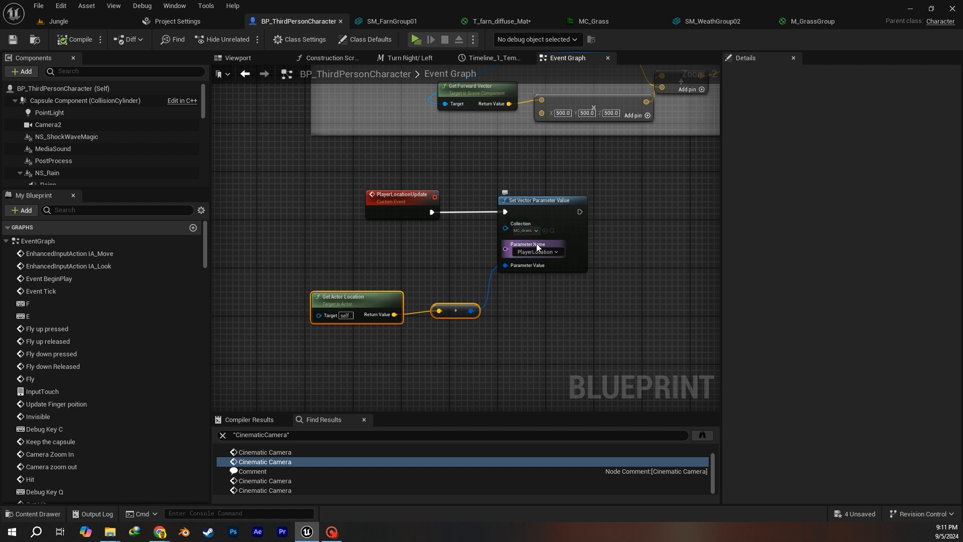
scroll(537, 243, "down", 2)
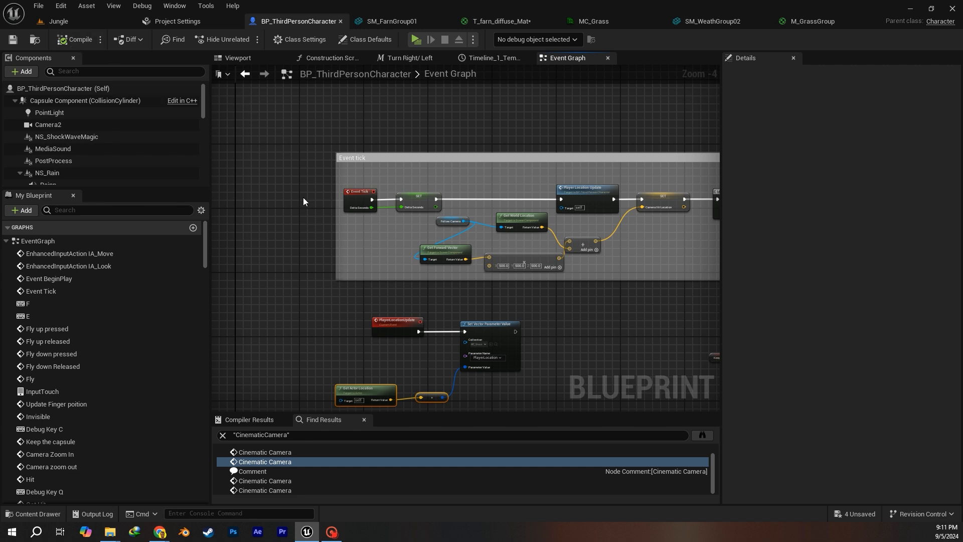
left_click(12, 40)
Return to the Jungle level and look over the painted grass around the trees, rocks and forest path.
left_click(56, 21)
right_click_drag(359, 231, 588, 166)
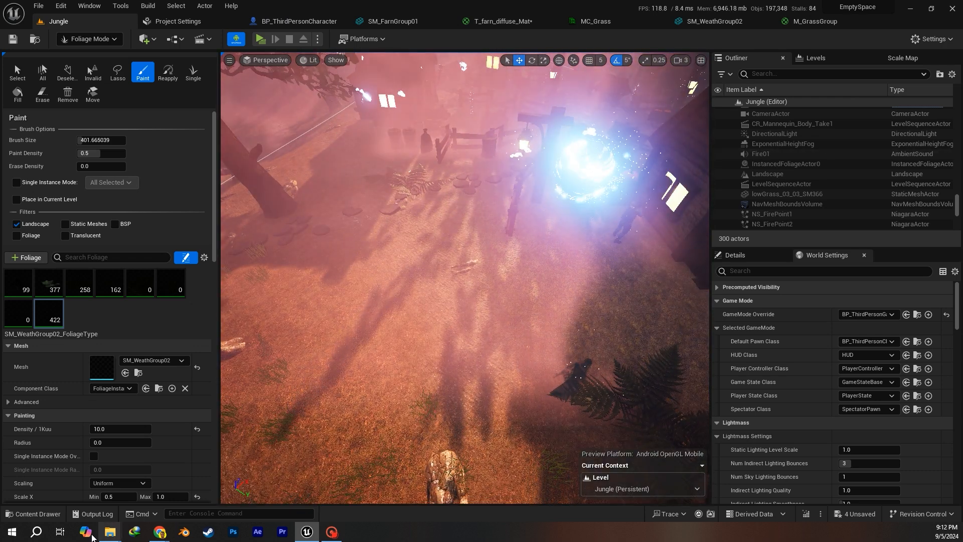
key("ctrl+space")
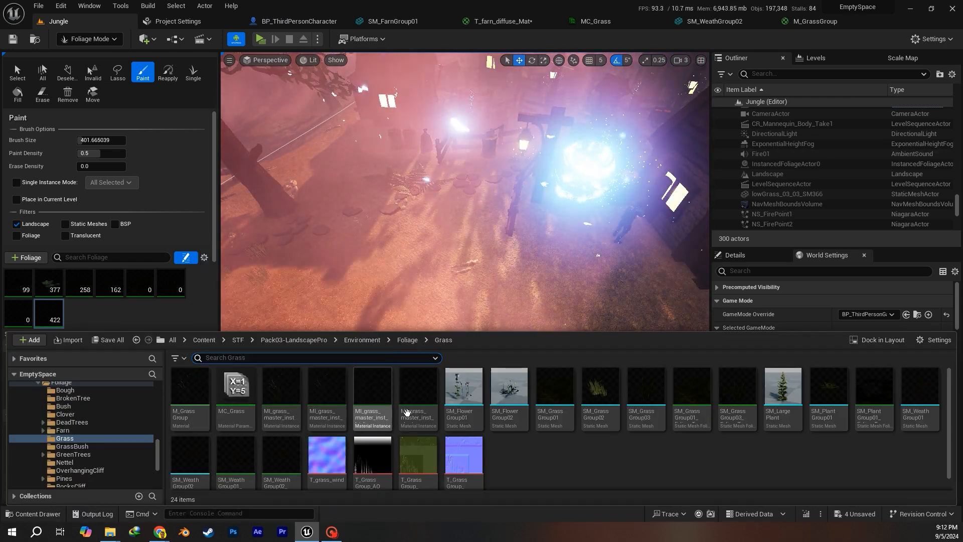
left_click(848, 24)
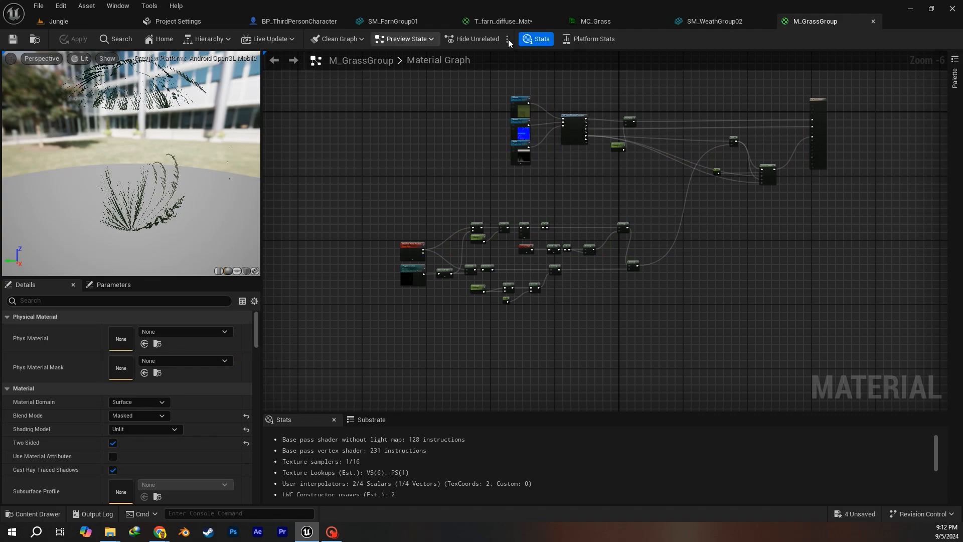
left_click(690, 21)
left_click(75, 21)
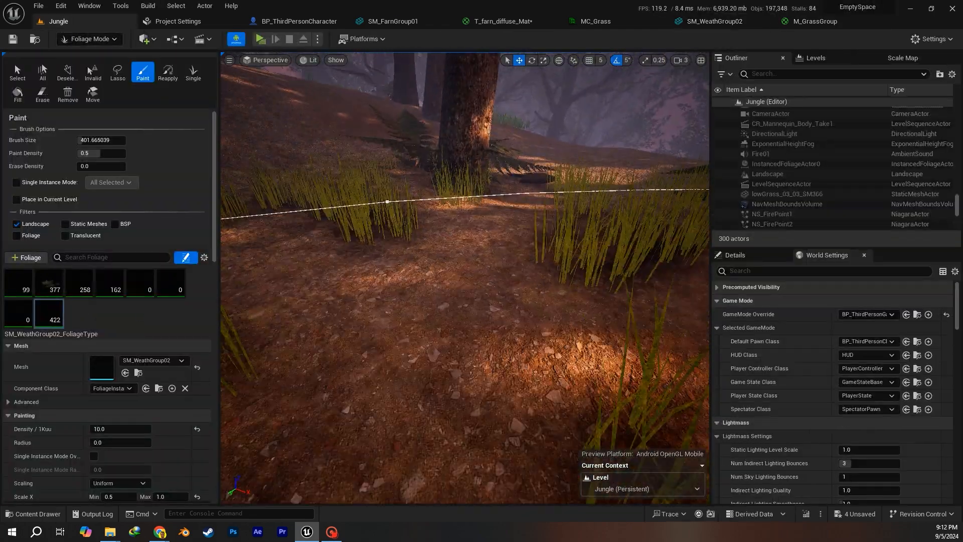
right_click_drag(465, 278, 316, 281)
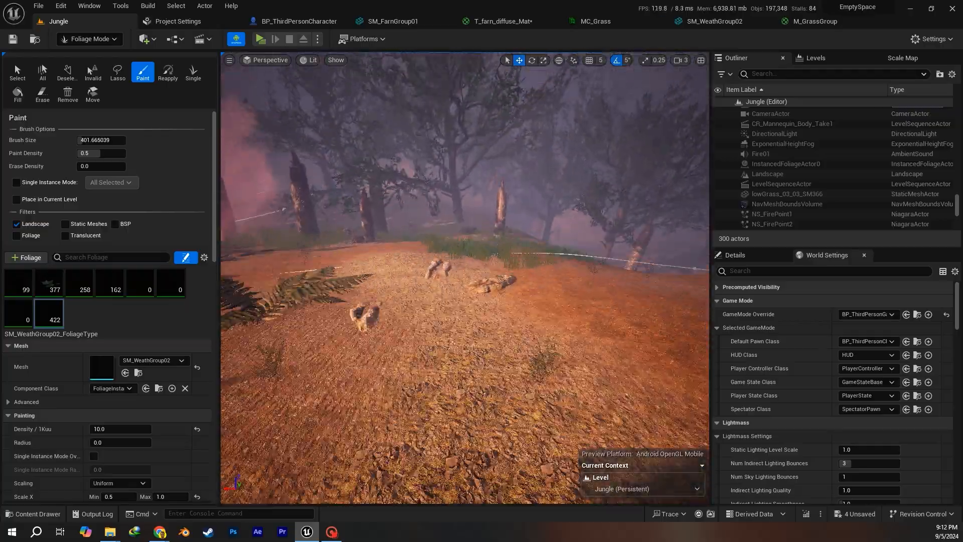
right_click_drag(465, 278, 436, 278)
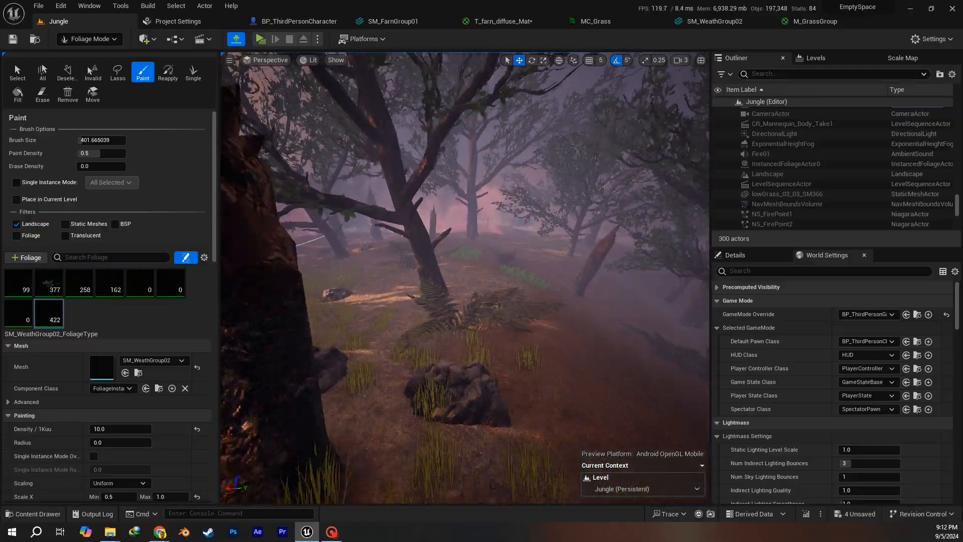
right_click_drag(465, 279, 432, 276)
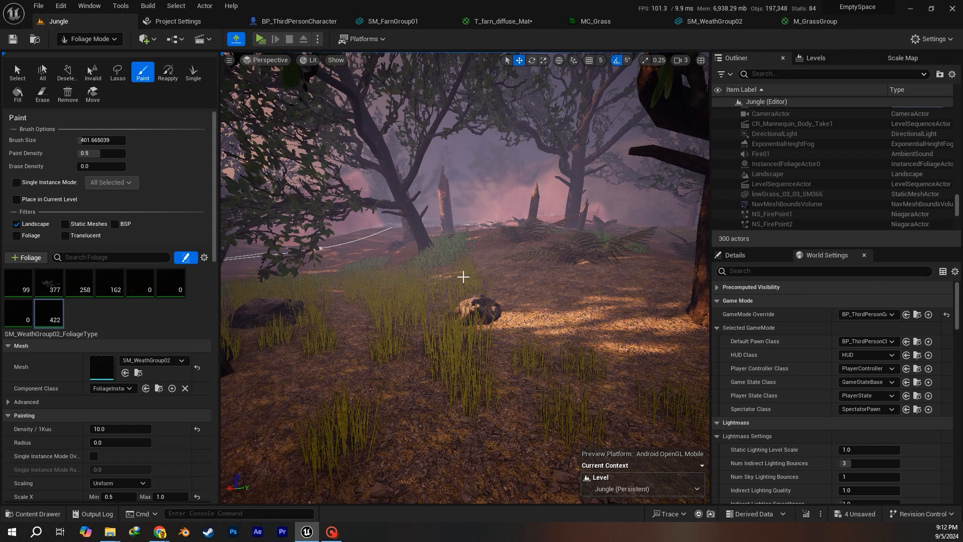